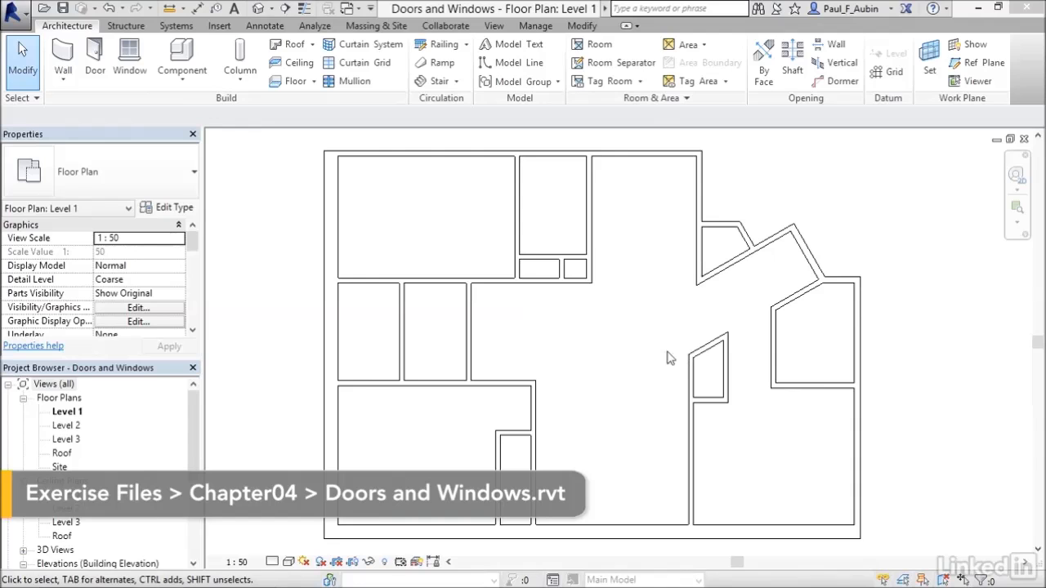
# Place an M_Door-Interior-Single-Flush_Panel-Wood 900 x 2400mm door in the short angled exterior wall at the plan's northeast entrance, offset 200 mm
pyautogui.click(95, 74)
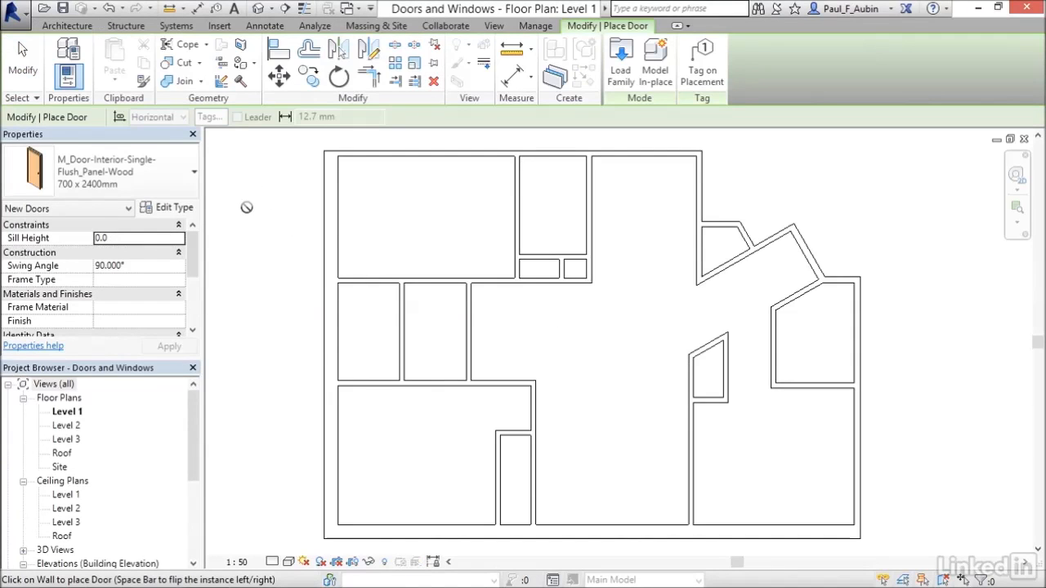
pyautogui.click(177, 188)
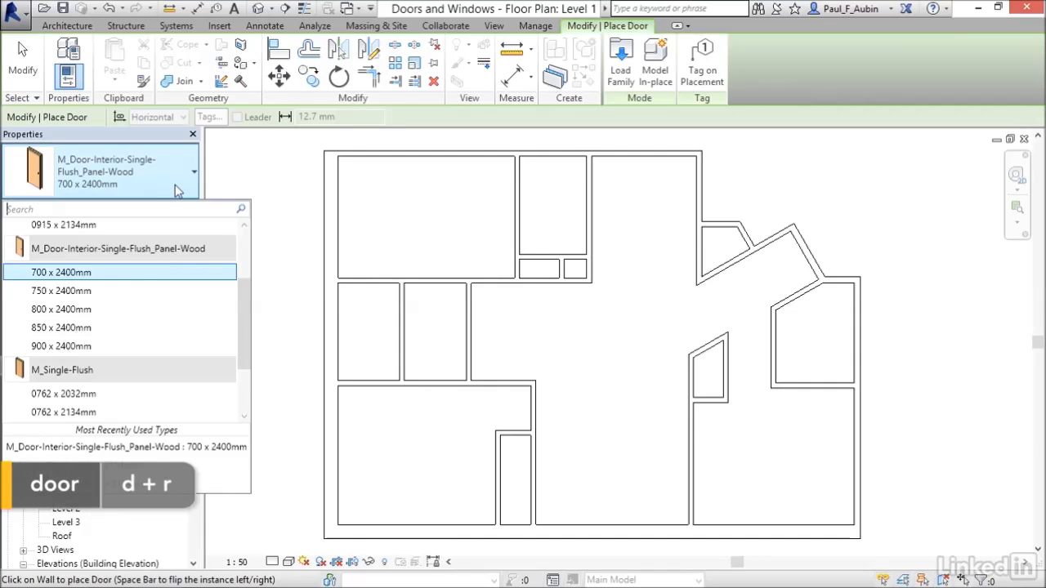
pyautogui.moveTo(250, 310); pyautogui.dragTo(247, 355)
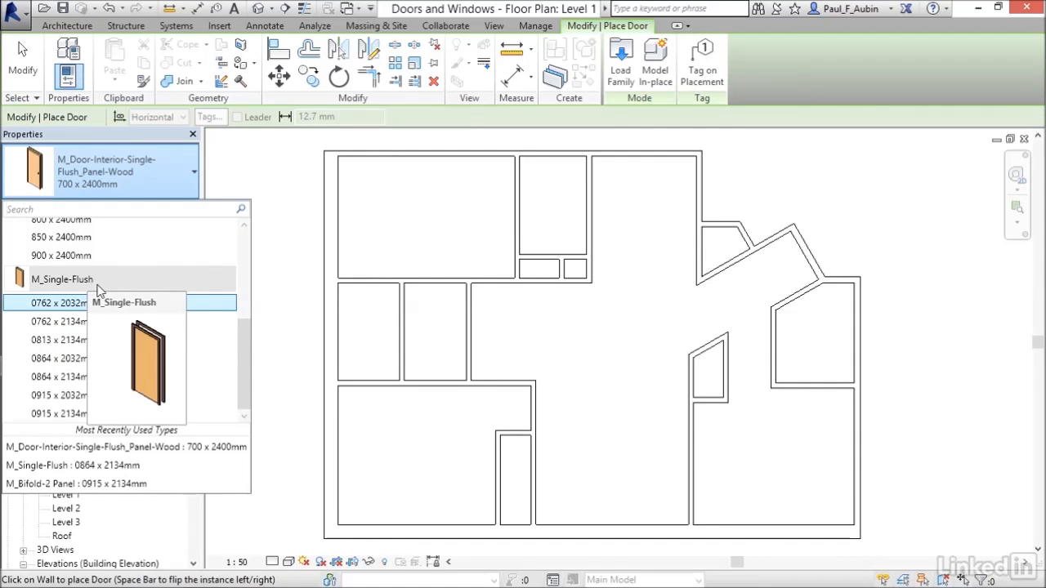
pyautogui.moveTo(245, 381); pyautogui.dragTo(253, 325)
pyautogui.moveTo(74, 292)
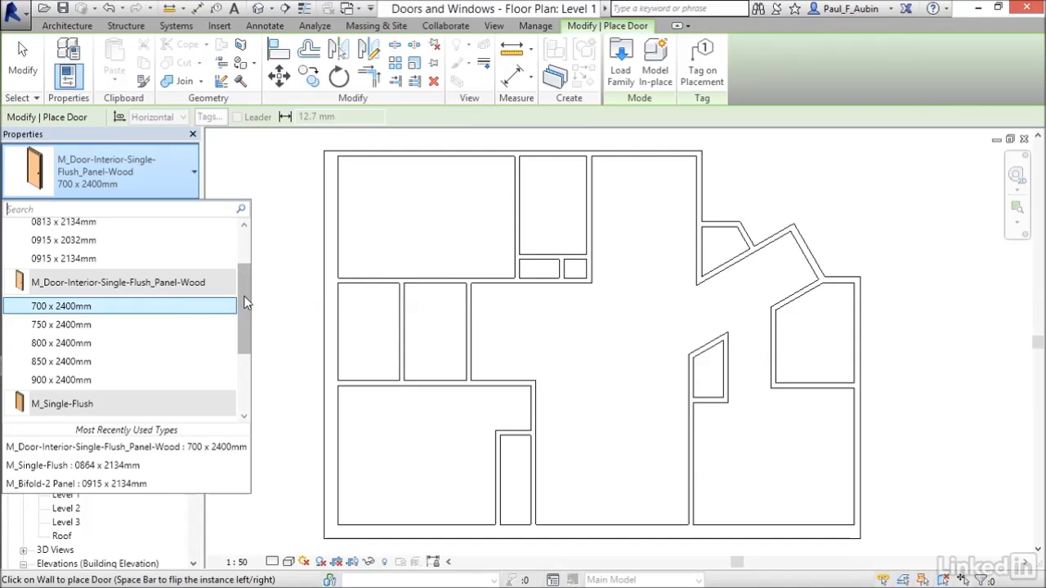
pyautogui.moveTo(246, 303); pyautogui.dragTo(241, 244)
pyautogui.moveTo(62, 237)
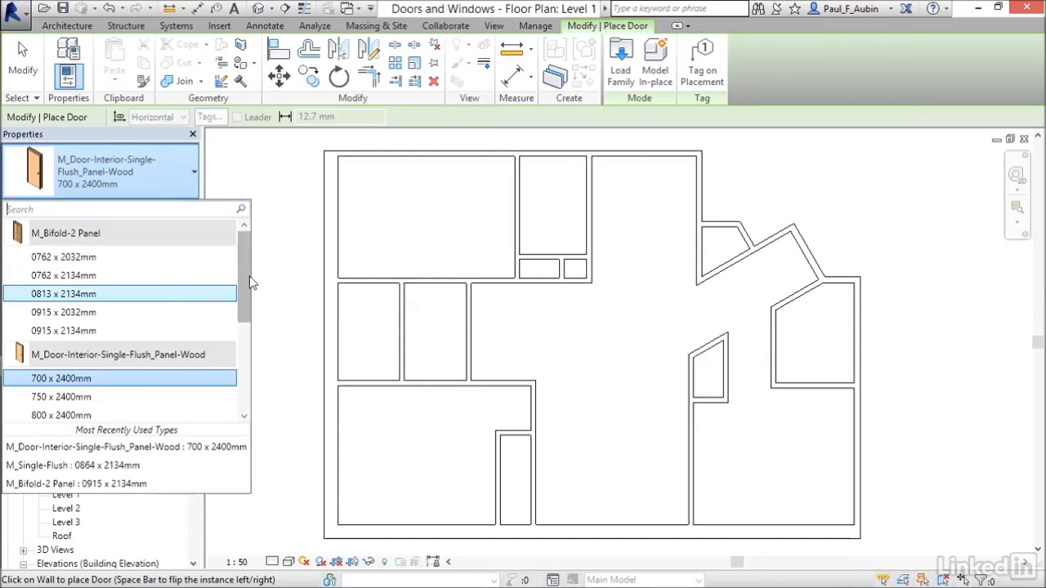
pyautogui.moveTo(249, 283); pyautogui.dragTo(250, 325)
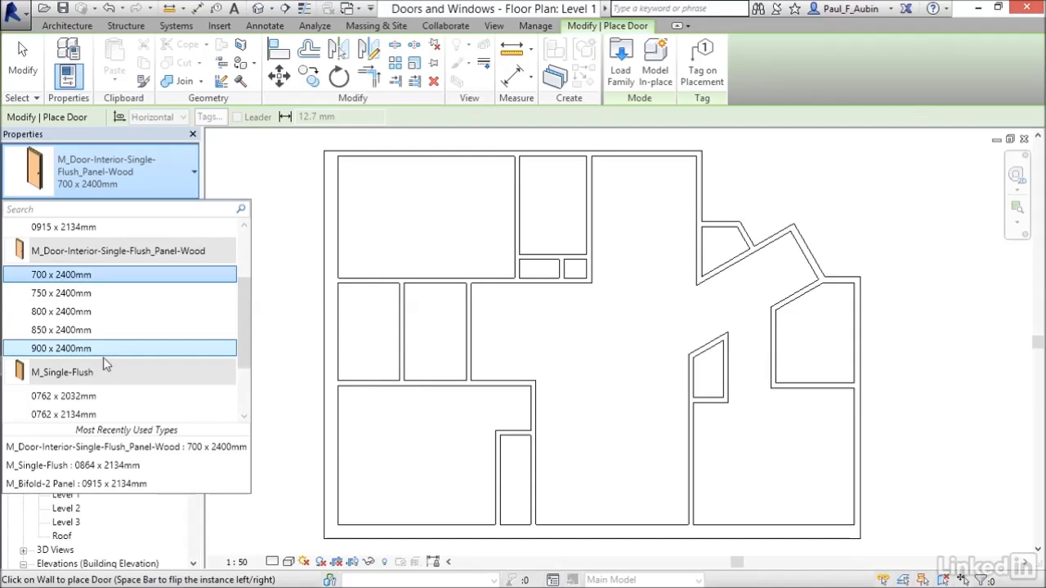
pyautogui.moveTo(64, 353)
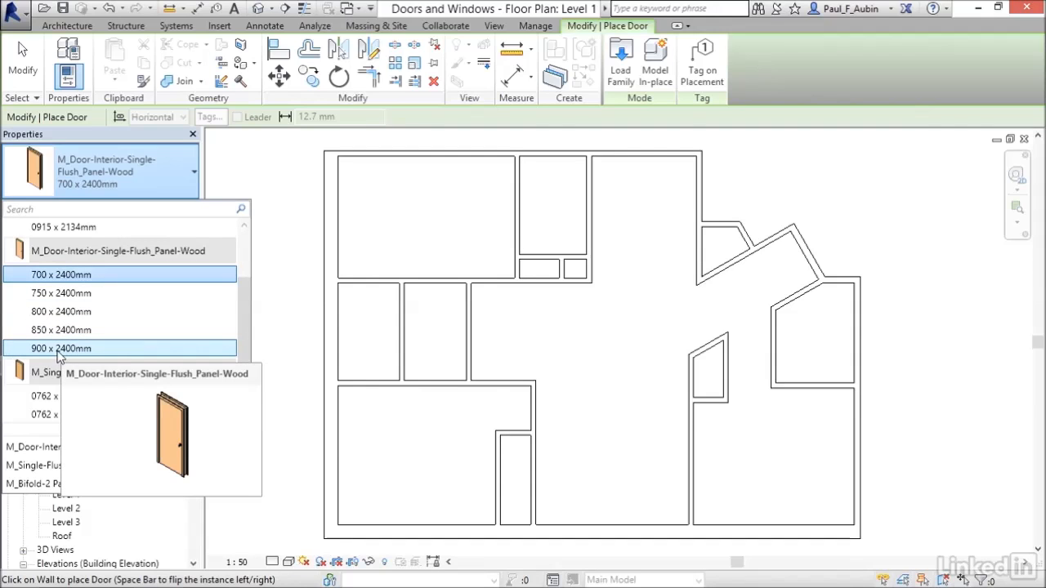
pyautogui.click(60, 351)
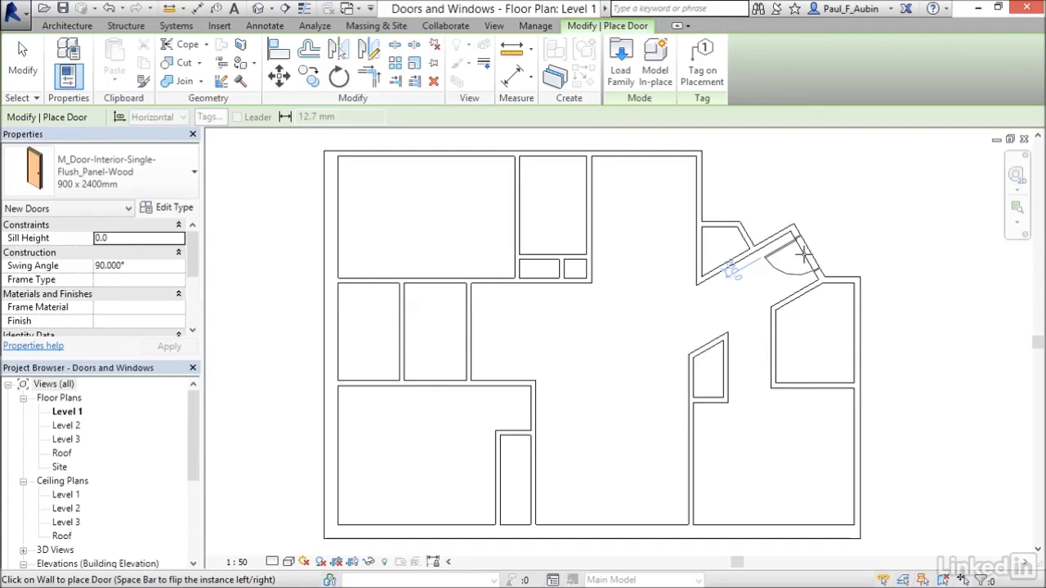
pyautogui.click(805, 254)
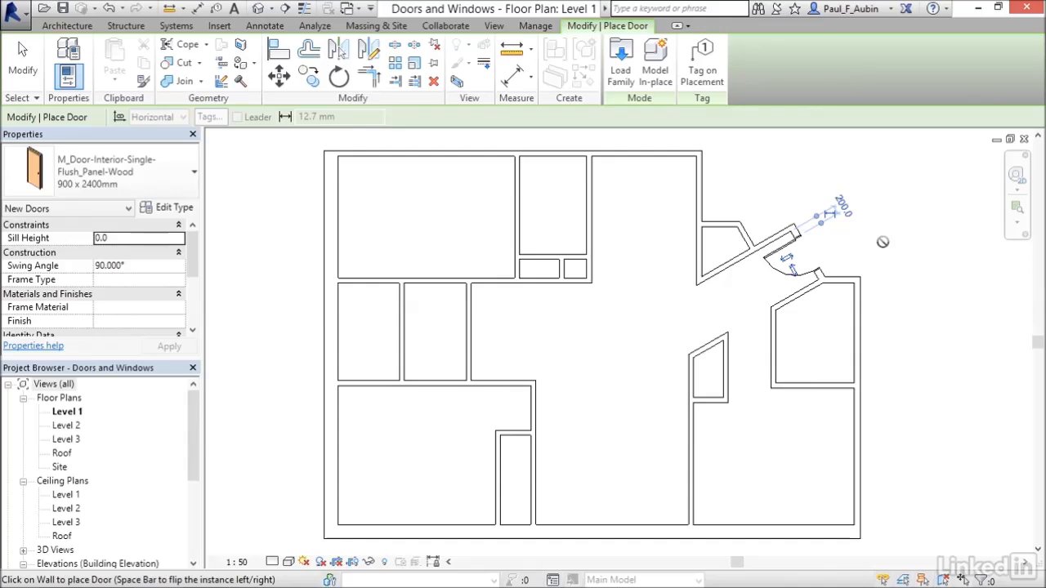
pyautogui.click(843, 205)
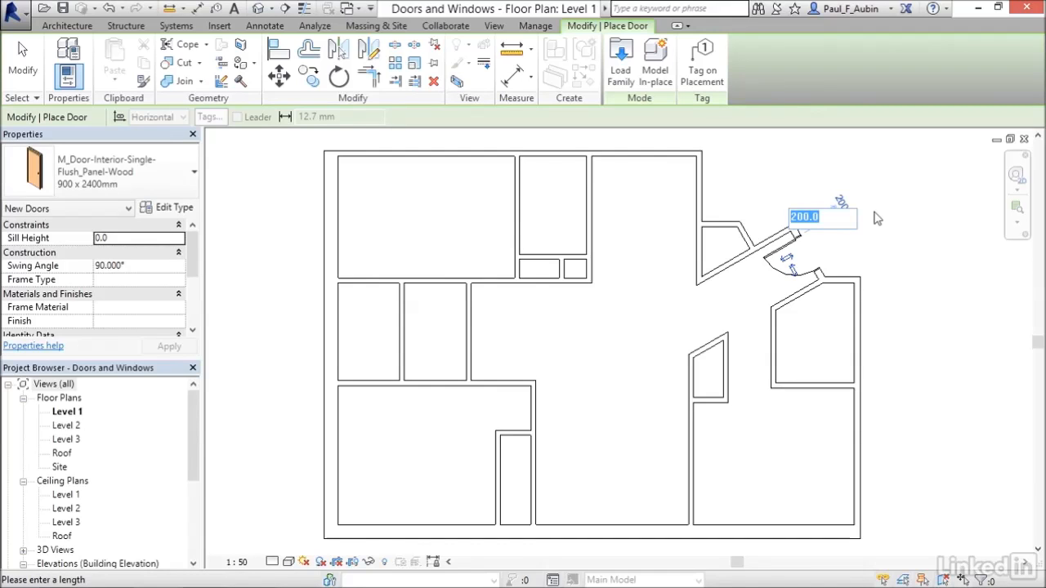
pyautogui.press('Return')
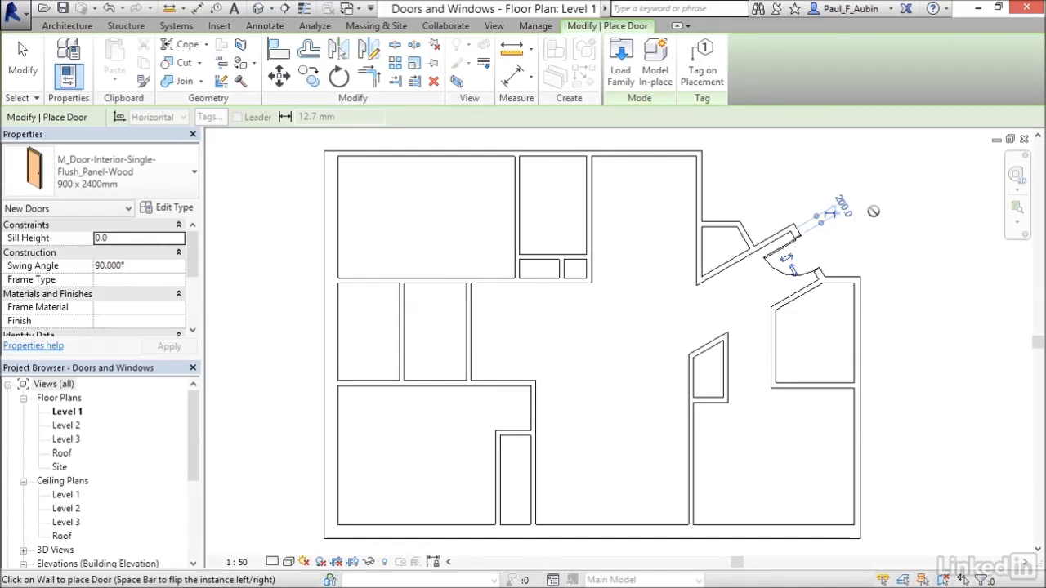
# Place 850 x 2400mm flush wood doors from the hallway into the northwest and southwest rooms, each swinging into the room and hinged on the east side
pyautogui.click(169, 187)
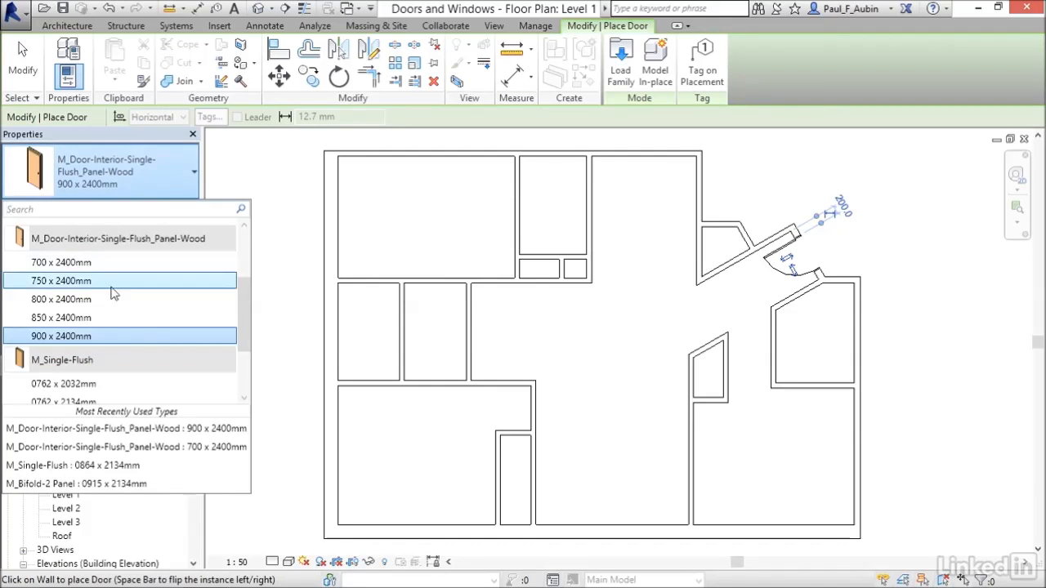
pyautogui.click(74, 319)
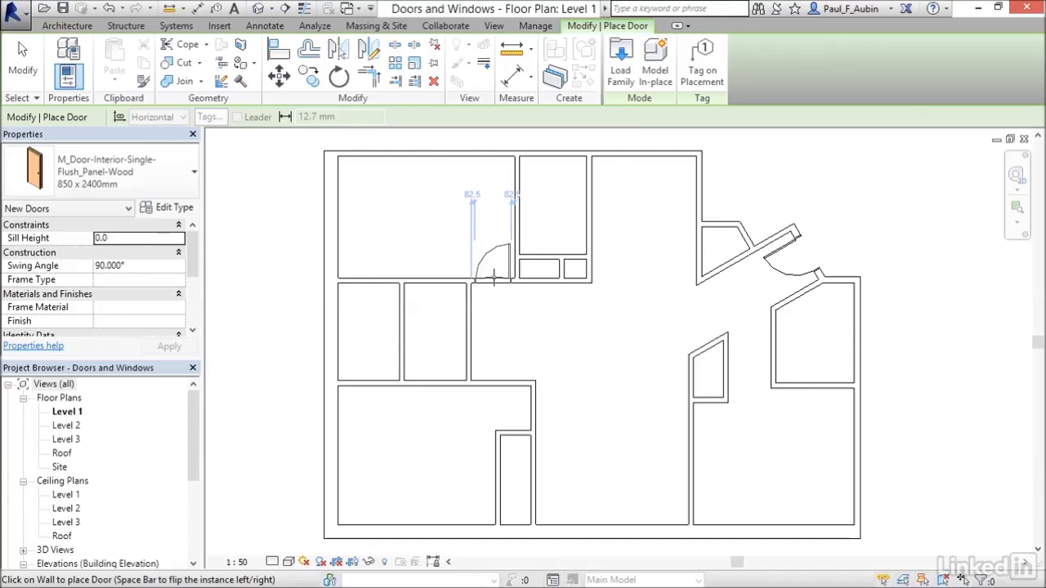
pyautogui.click(495, 278)
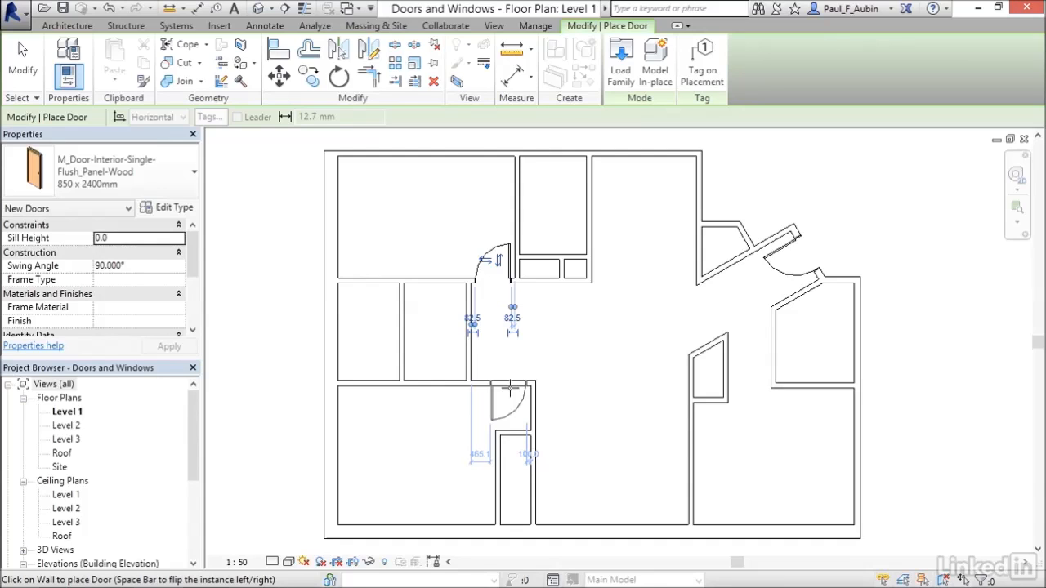
pyautogui.press('space')
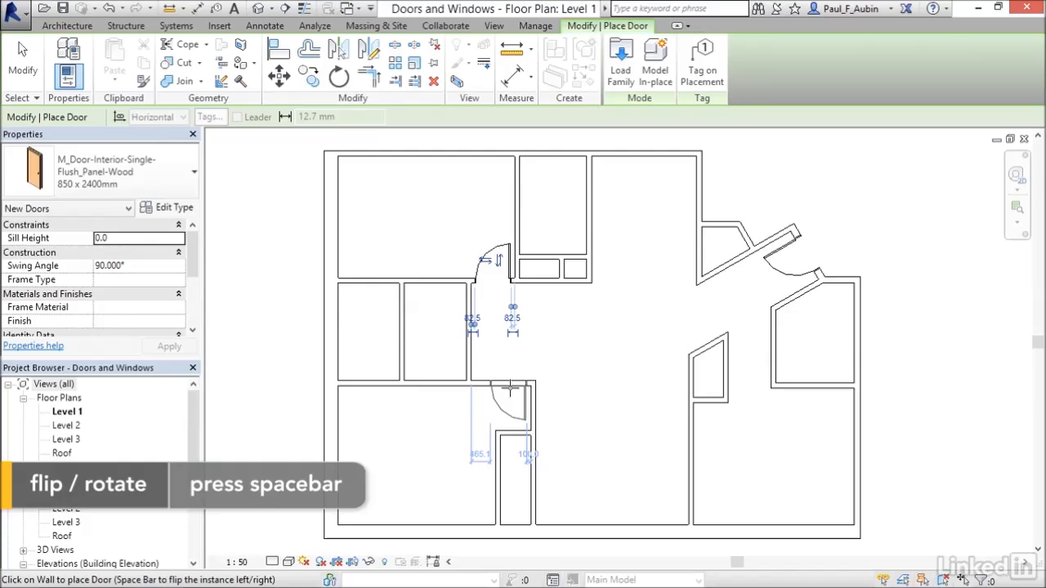
pyautogui.click(509, 390)
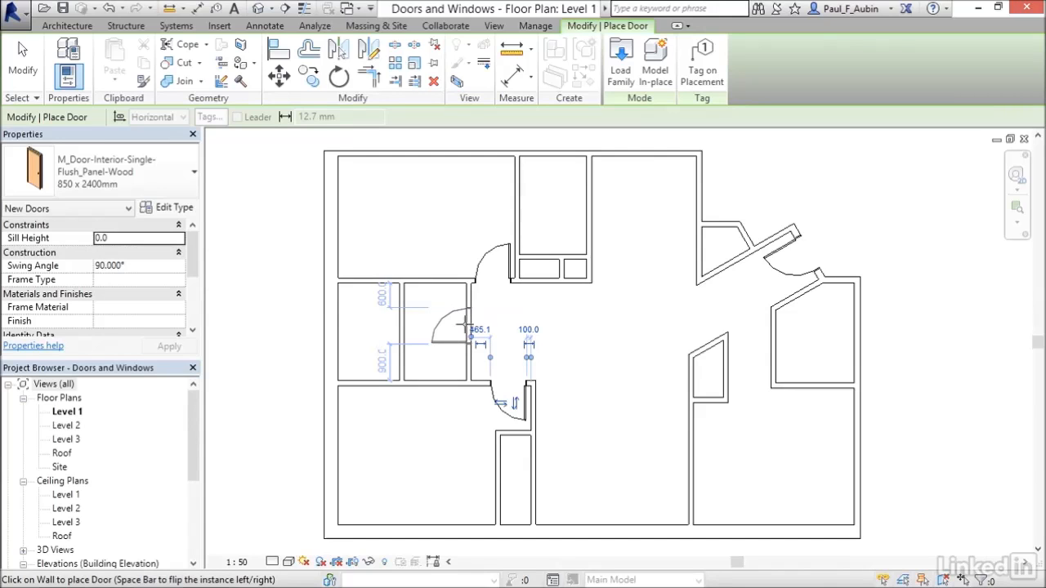
# Place 850 x 2400mm doors in the small middle room's east wall, the small west room's north wall and the small north room's west wall
pyautogui.click(467, 325)
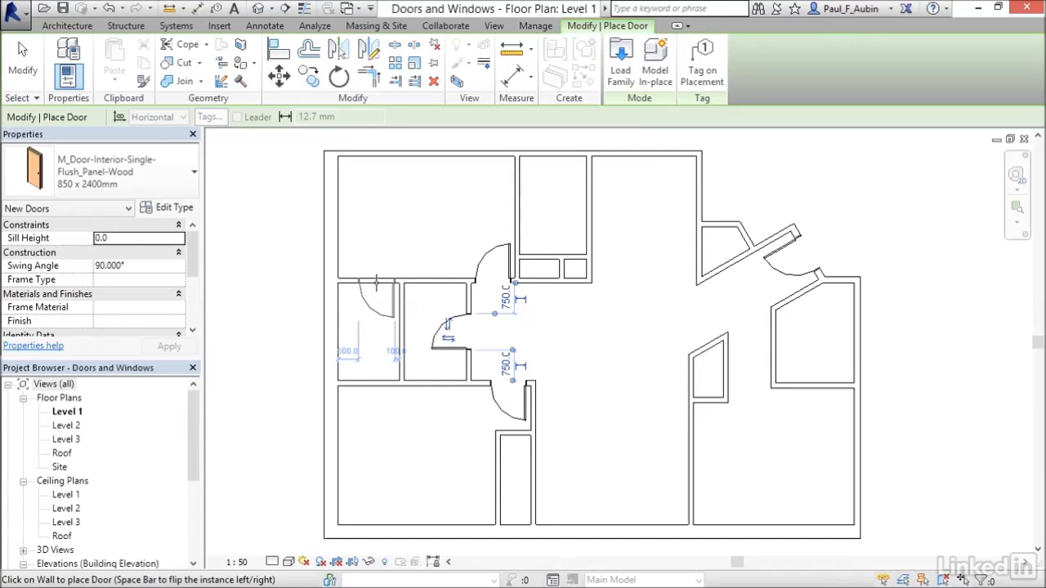
pyautogui.click(376, 283)
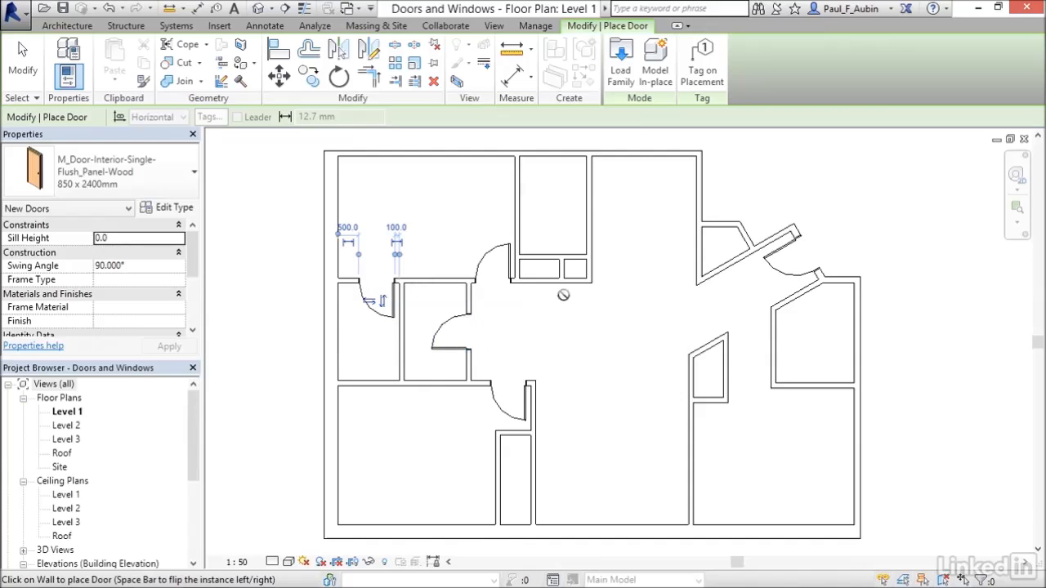
pyautogui.press('space')
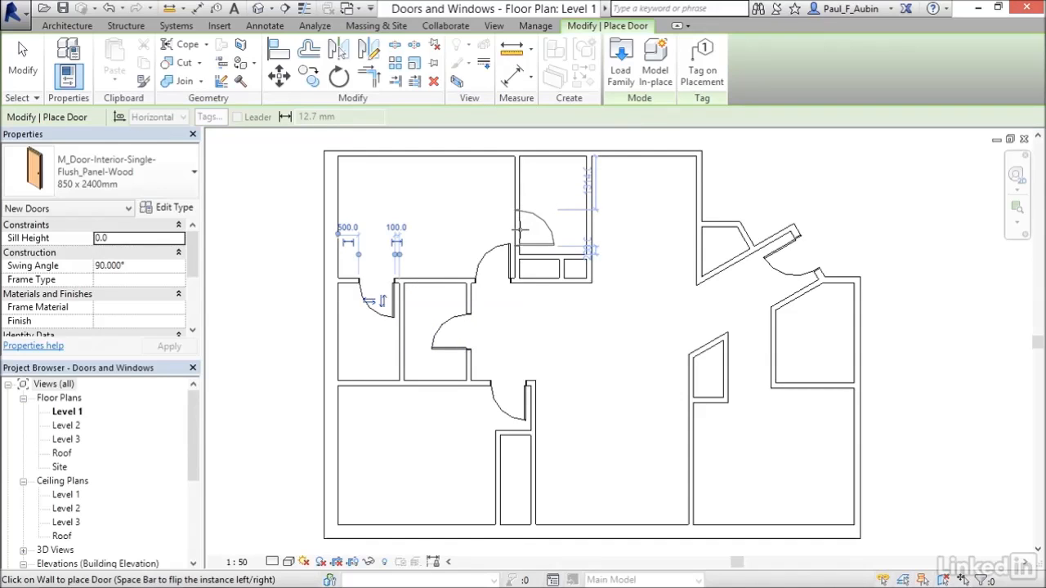
pyautogui.click(520, 230)
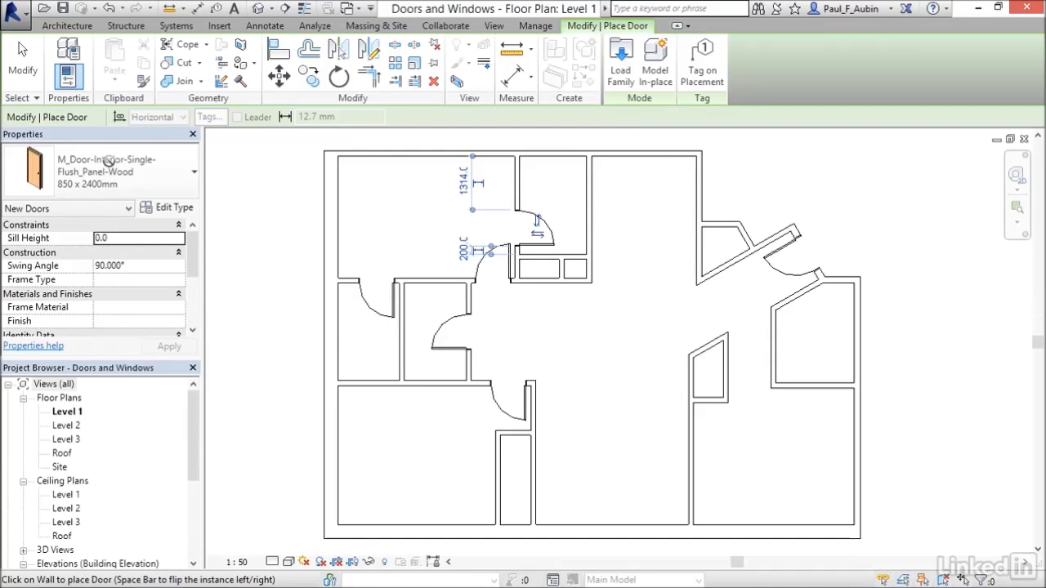
# Place M_Bifold-2 Panel 0915 x 2032mm doors in the closet below the small north room, the central-east closet and the angled closet beside the entrance
pyautogui.click(129, 175)
pyautogui.moveTo(247, 323); pyautogui.dragTo(251, 275)
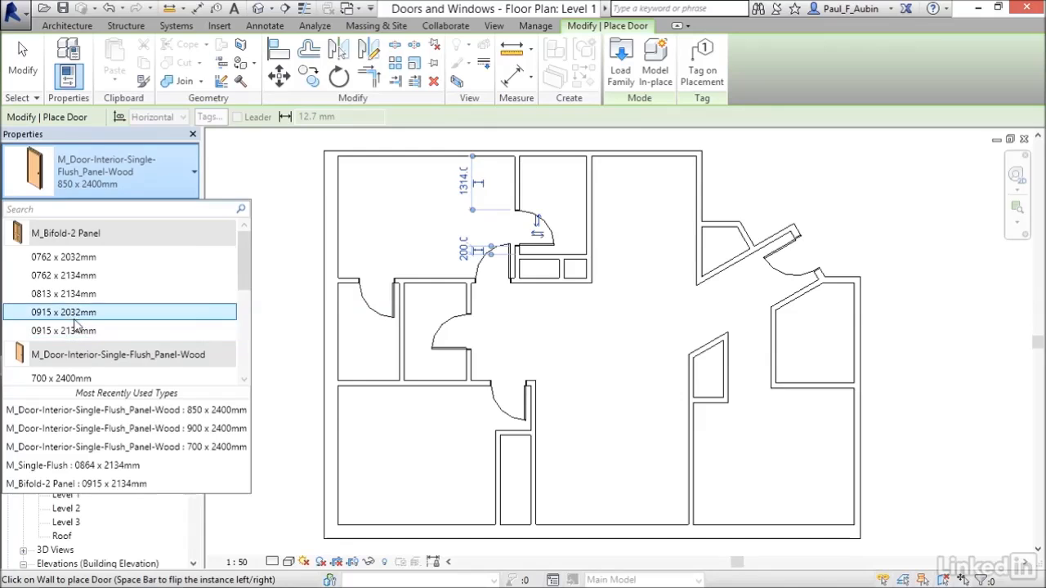
pyautogui.moveTo(59, 338)
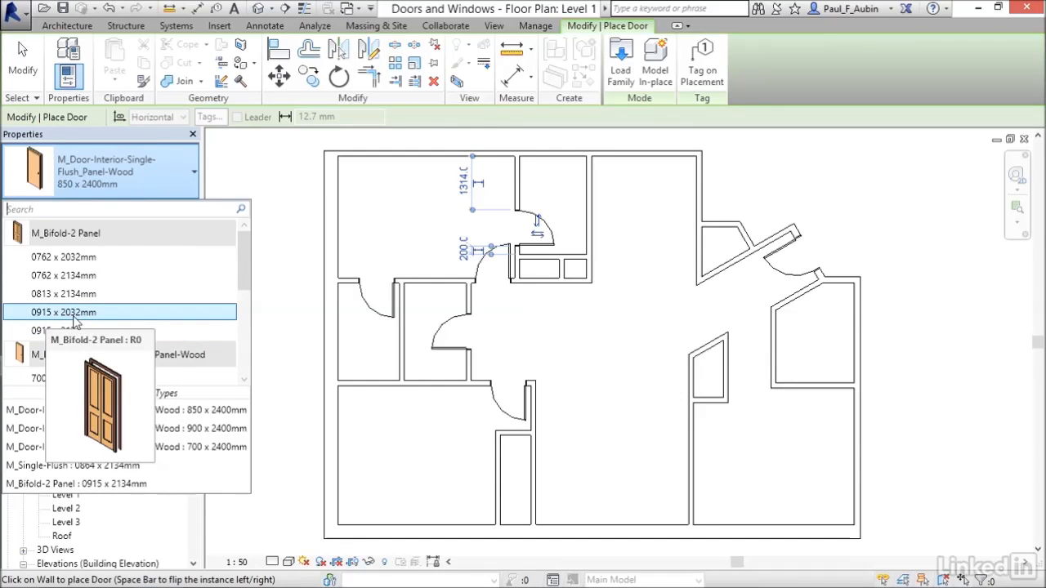
pyautogui.click(73, 318)
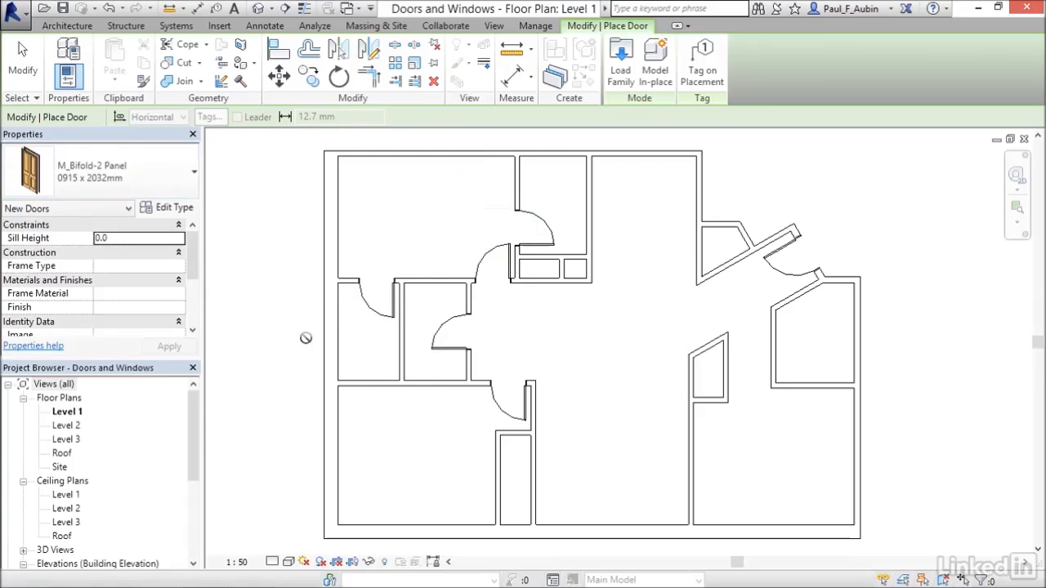
pyautogui.click(539, 257)
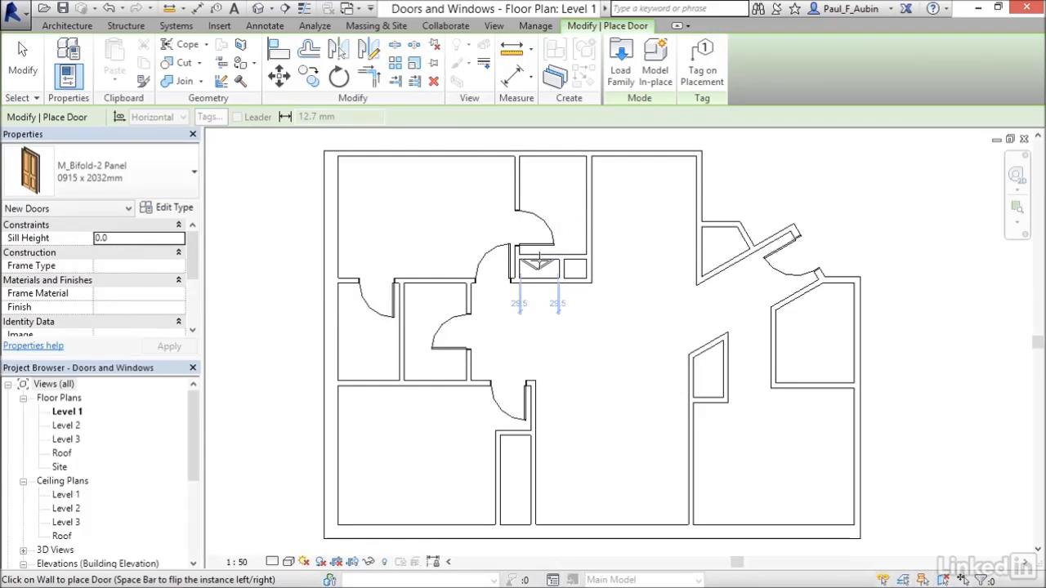
pyautogui.click(539, 262)
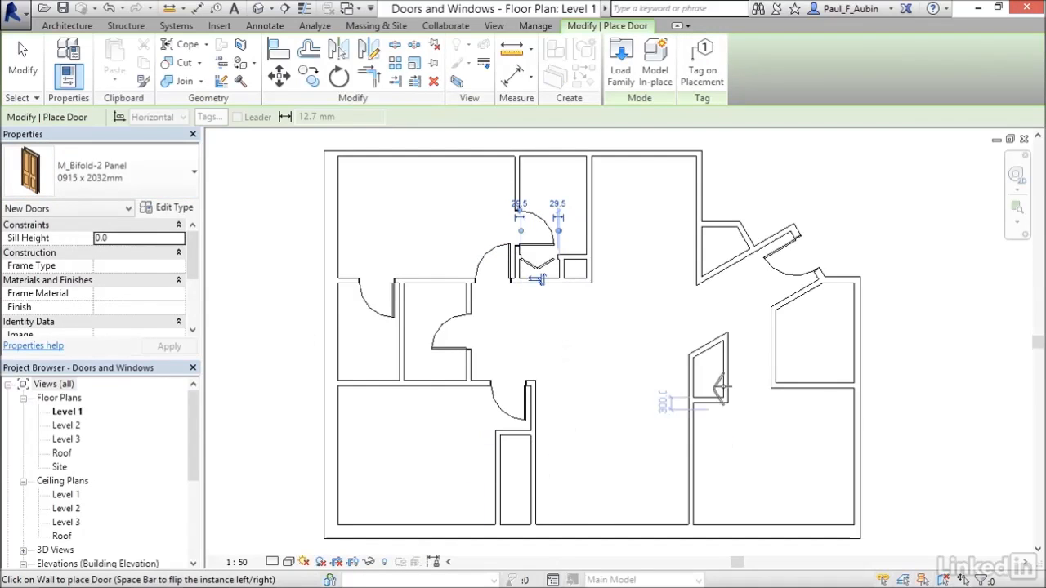
pyautogui.click(729, 368)
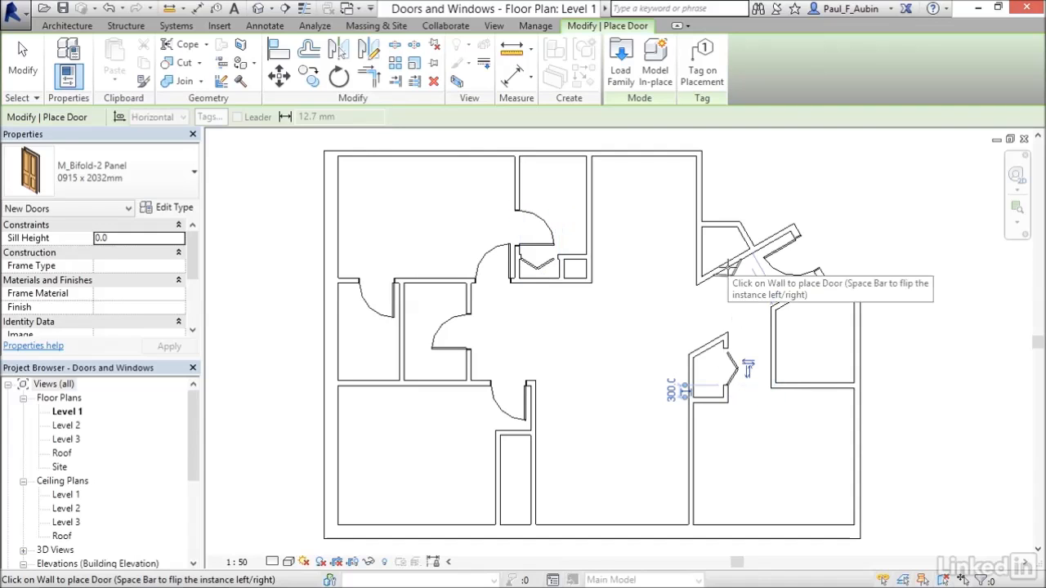
pyautogui.click(23, 59)
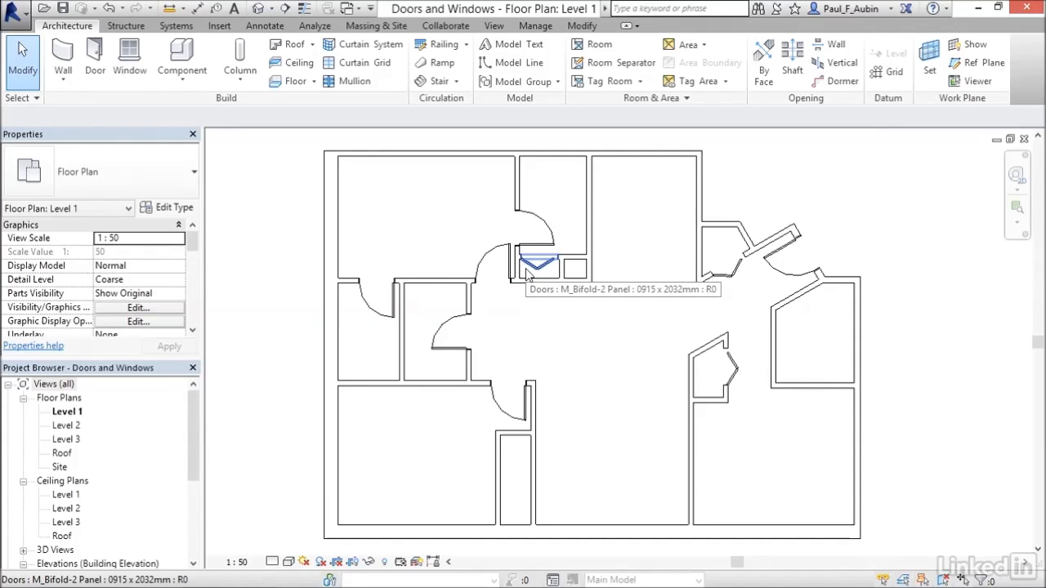
# Flip the bifold door below the small north room so its panels fold out of the closet into the room
pyautogui.press('z')
pyautogui.press('r')
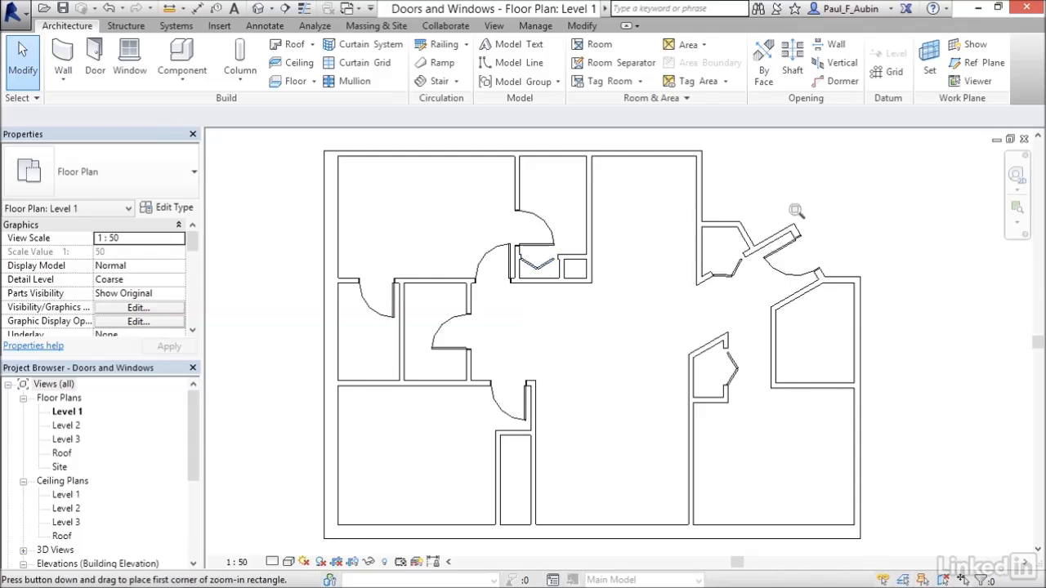
pyautogui.moveTo(474, 216); pyautogui.dragTo(642, 322)
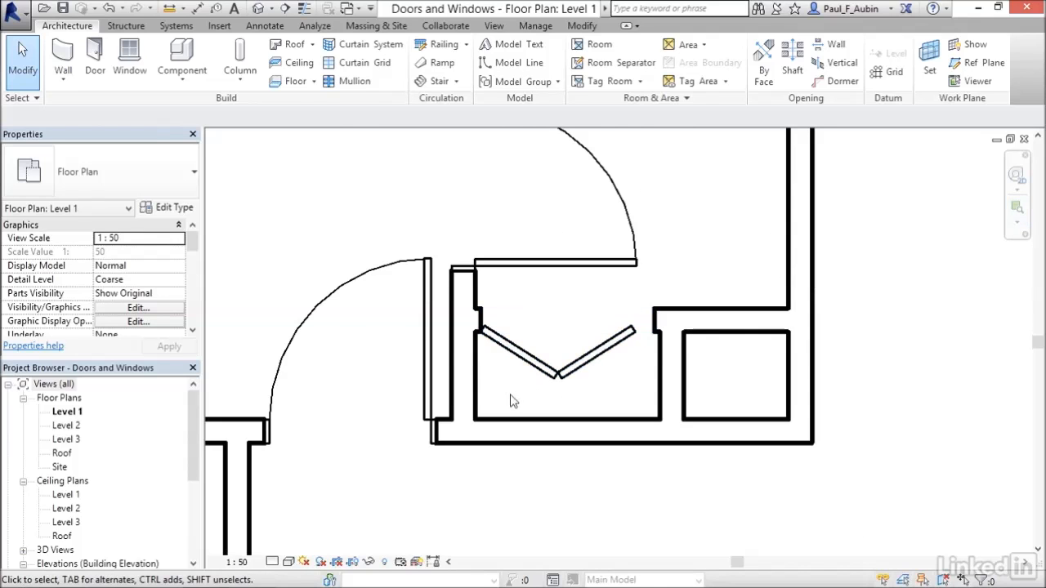
pyautogui.click(548, 399)
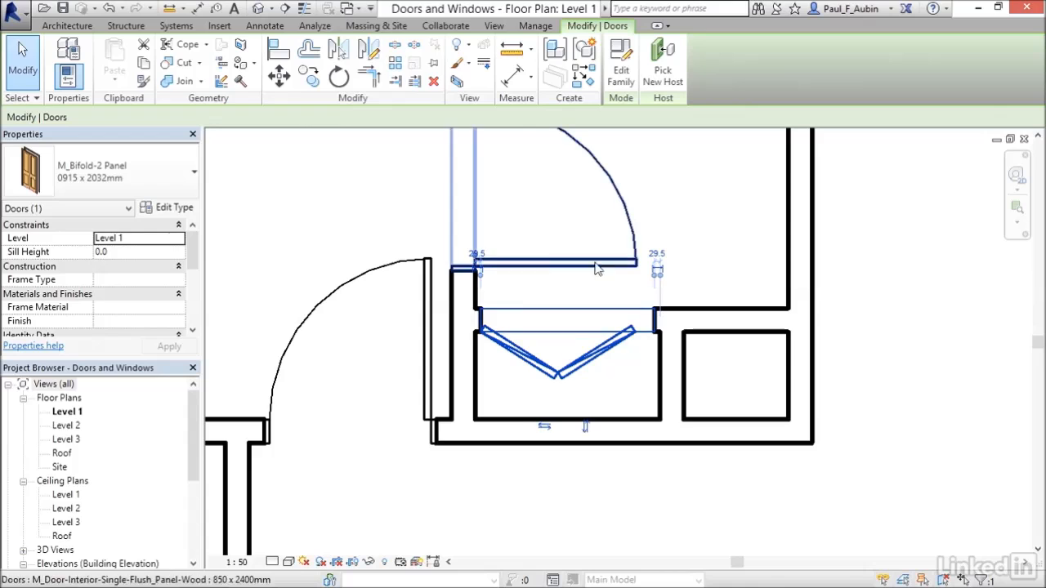
pyautogui.click(586, 428)
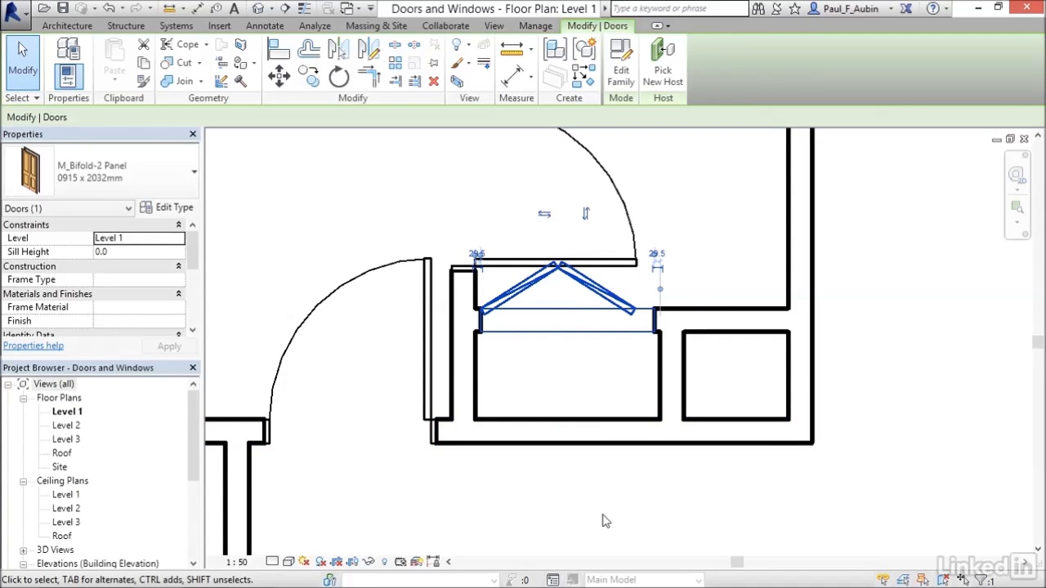
pyautogui.press('space')
pyautogui.press('space')
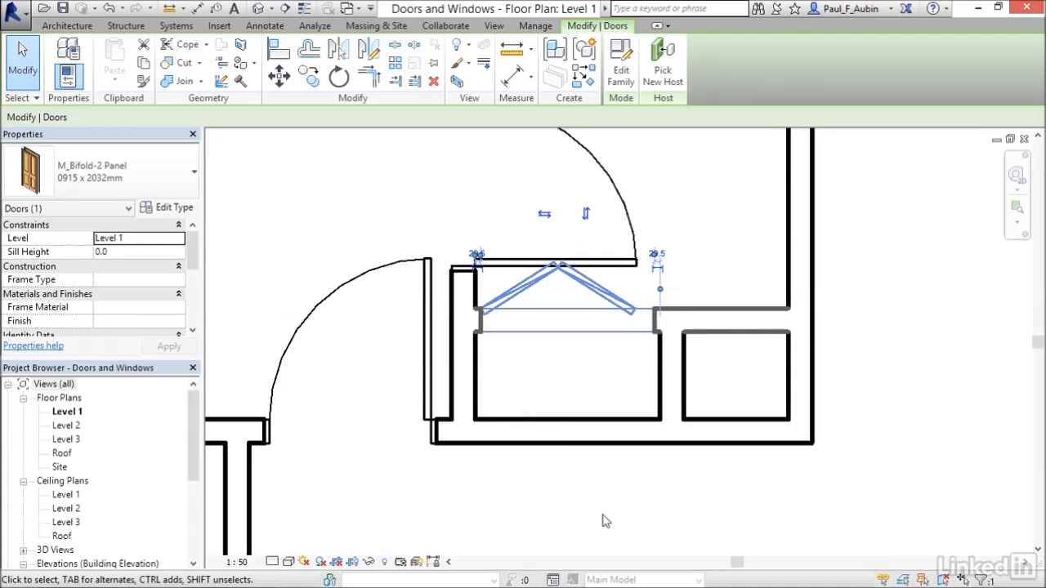
pyautogui.click(665, 529)
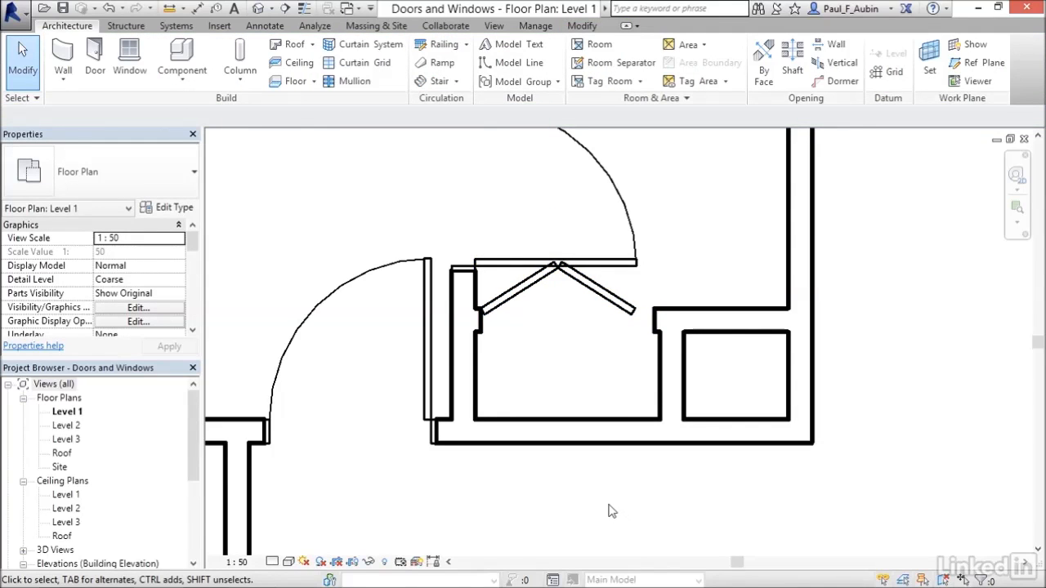
pyautogui.scroll(-5, 612, 511)
pyautogui.scroll(3, 768, 518)
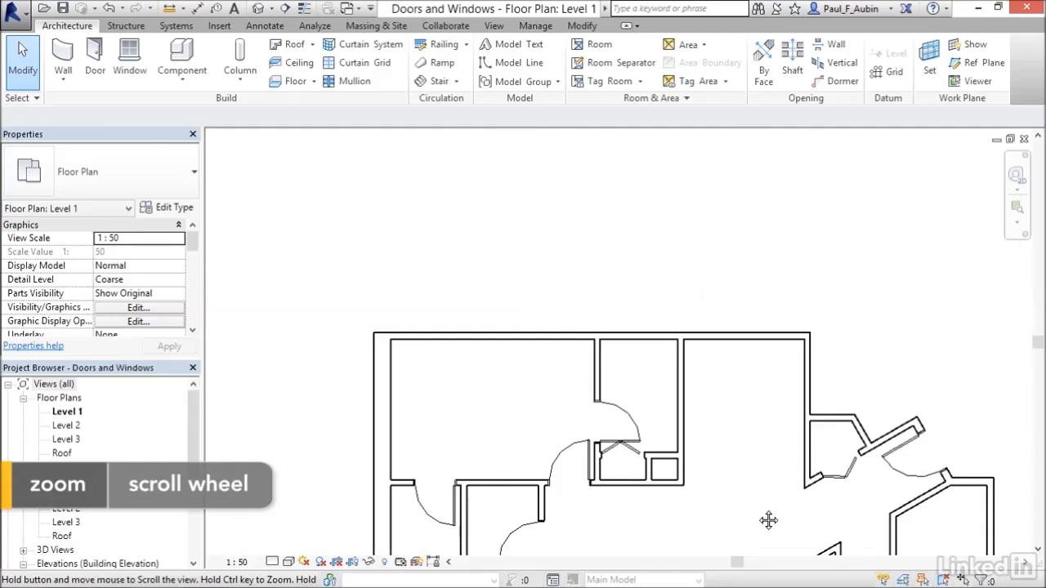
pyautogui.scroll(-1, 666, 316)
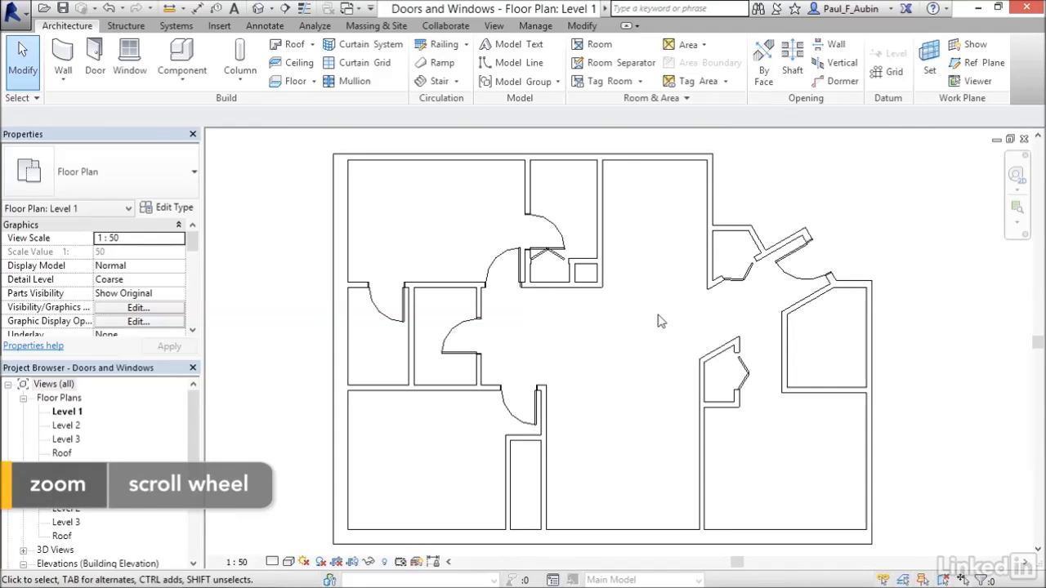
# Open the wall offset of the angled closet's bifold door, and set the central-east closet's bifold door 200 mm from that closet's south wall
pyautogui.click(740, 273)
pyautogui.click(733, 210)
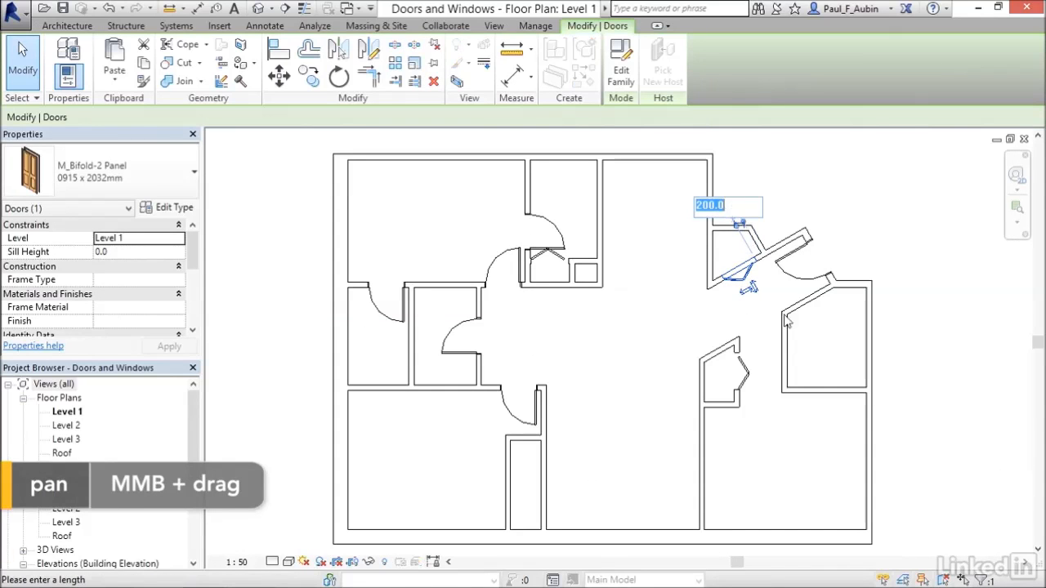
pyautogui.click(748, 328)
pyautogui.click(752, 370)
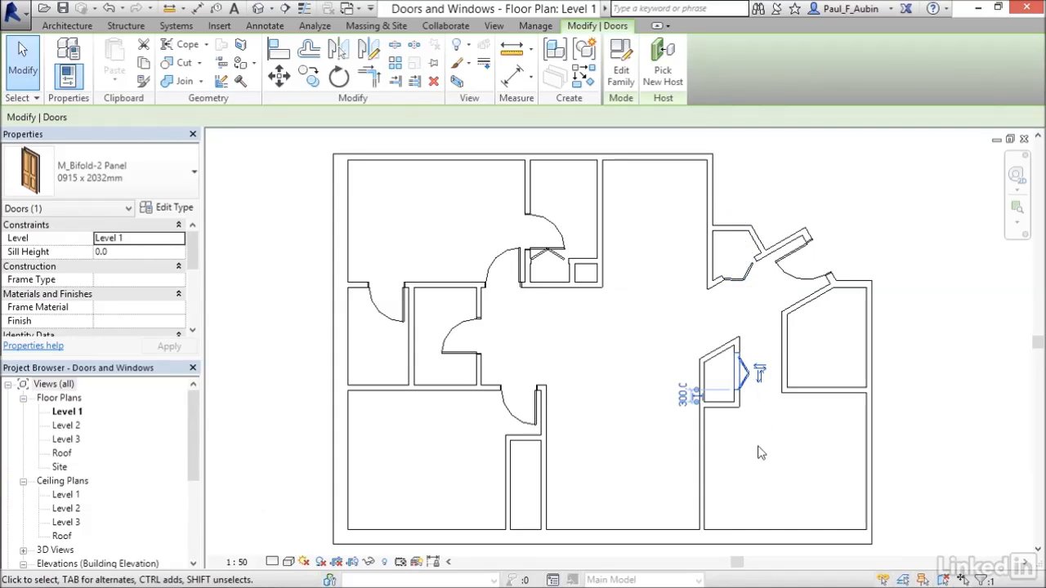
pyautogui.click(682, 398)
pyautogui.write('200')
pyautogui.press('Return')
pyautogui.press('Escape')
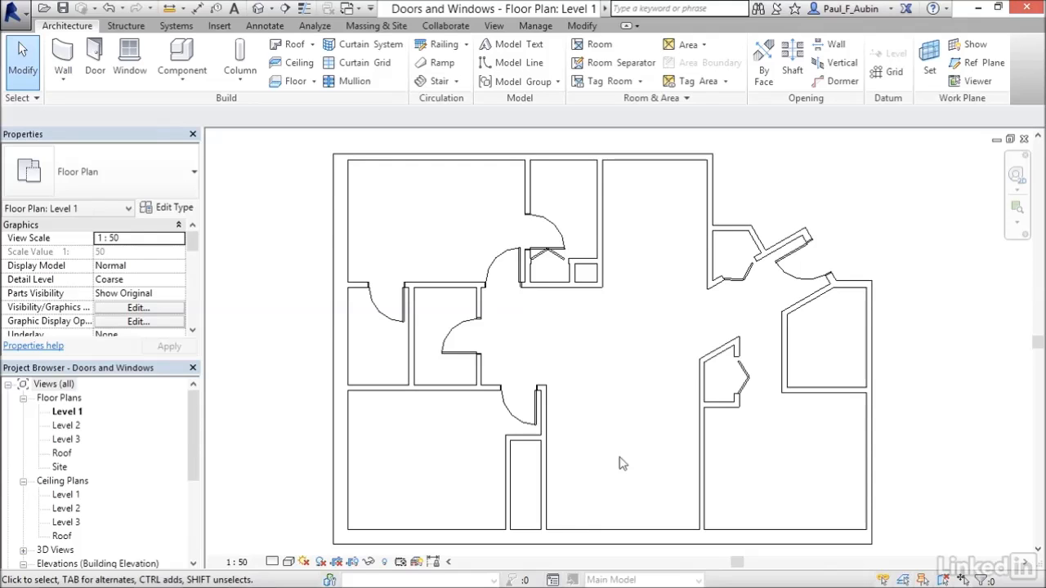
# Choose M_Door-Exterior-Double-Full Glass-Wood_Clad and M_Door-Interior-Double-Sliding-2_Panel-Wood from the US Metric library's Residential doors for loading
pyautogui.click(102, 72)
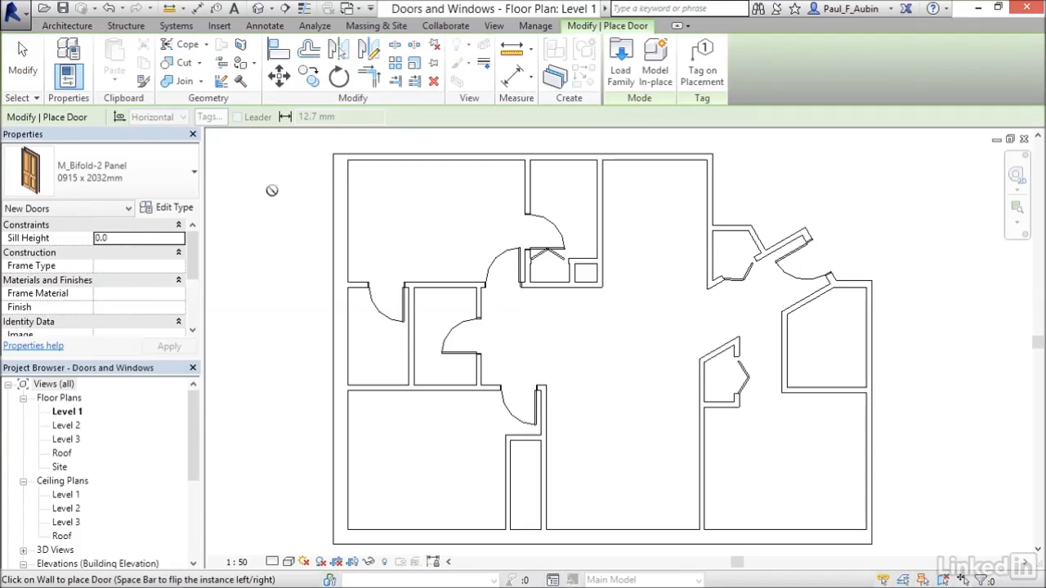
pyautogui.click(620, 73)
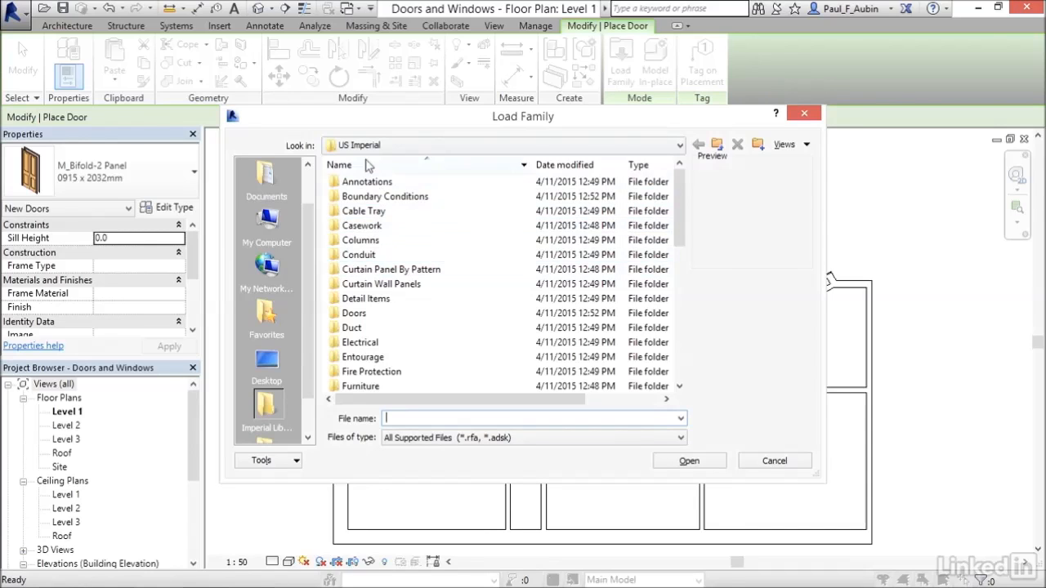
pyautogui.click(718, 150)
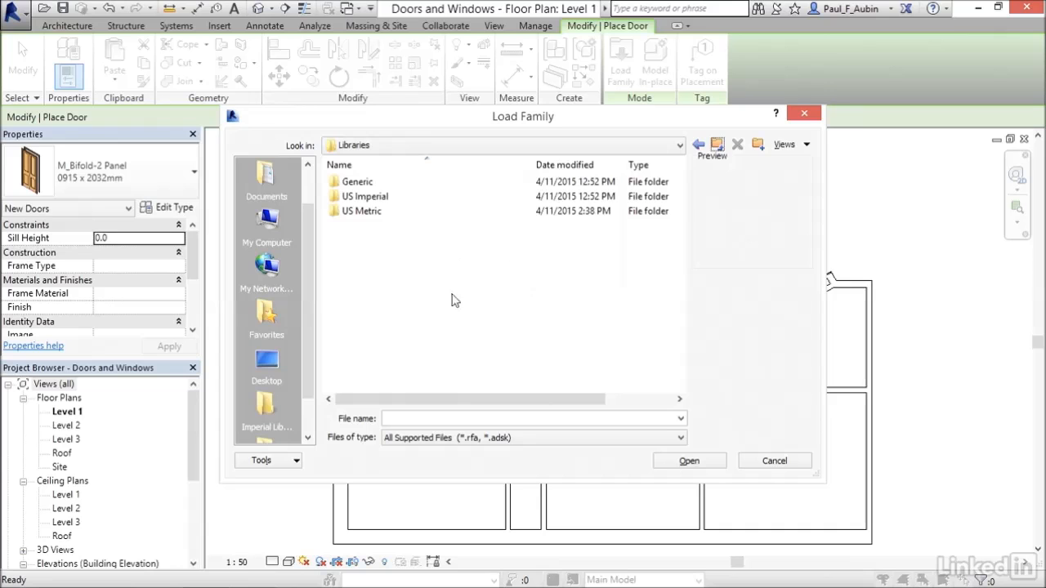
pyautogui.doubleClick(370, 215)
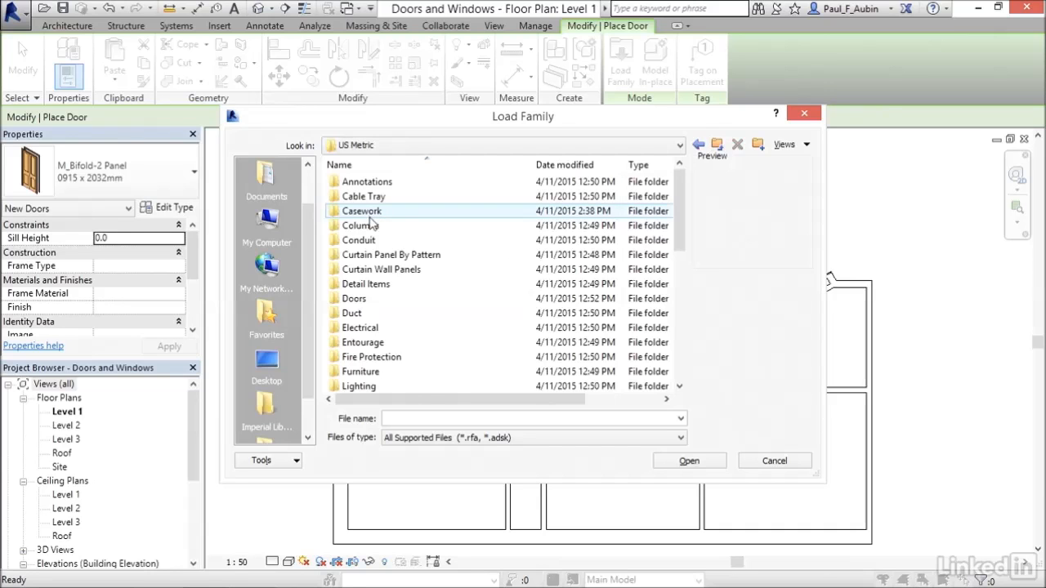
pyautogui.doubleClick(357, 302)
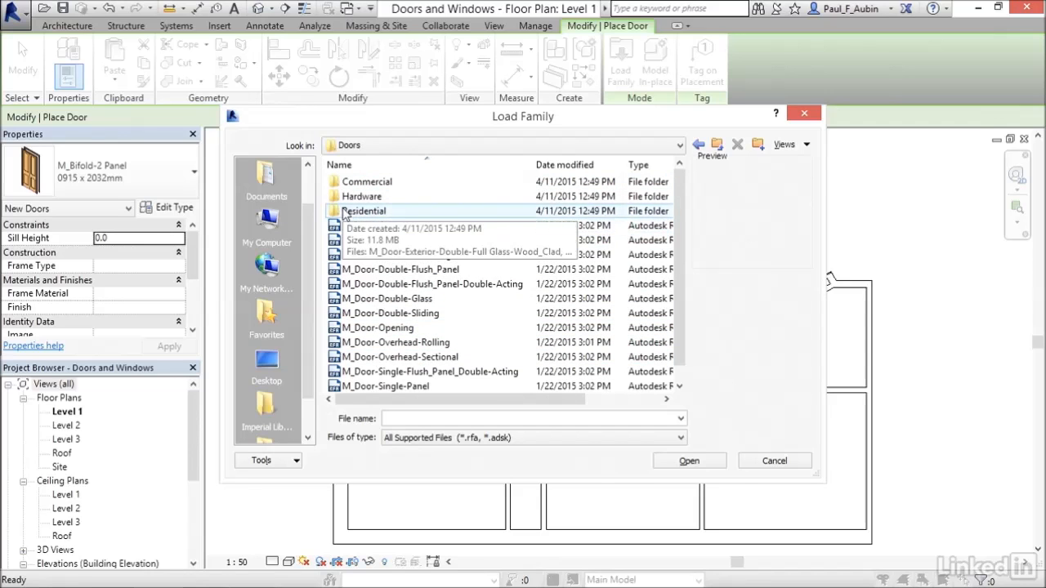
pyautogui.doubleClick(344, 213)
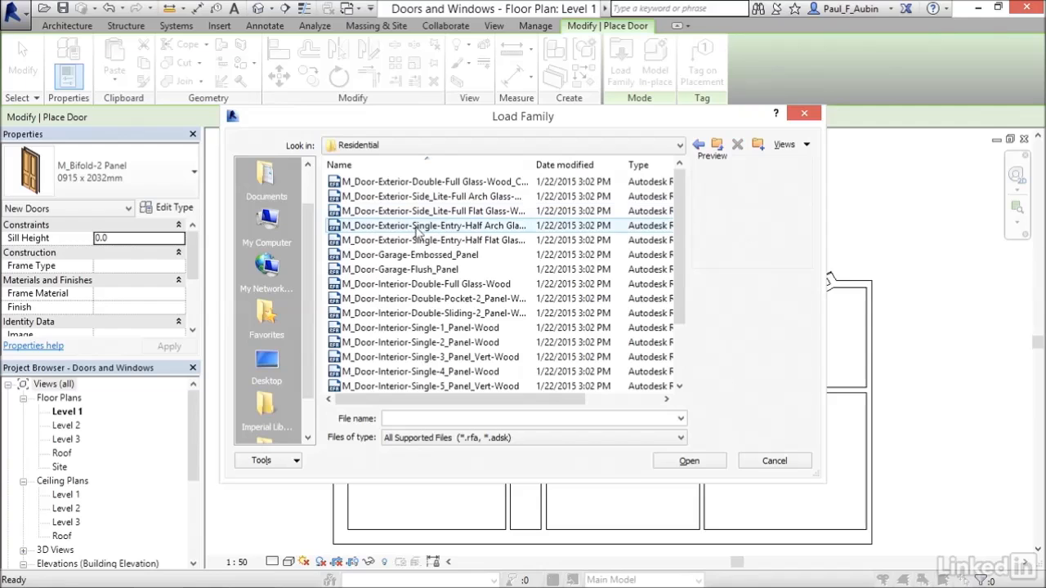
pyautogui.click(469, 188)
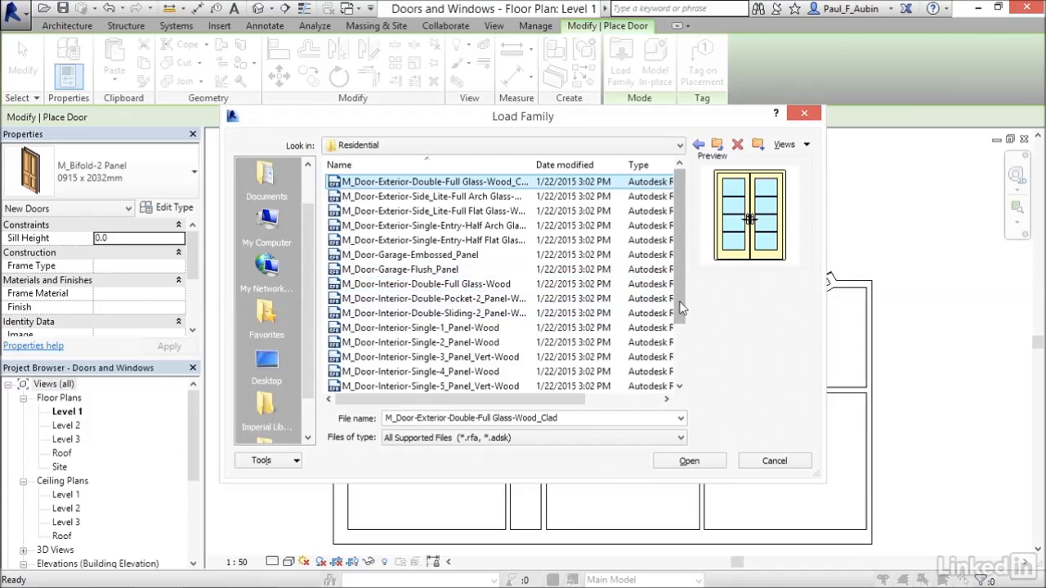
pyautogui.moveTo(682, 311); pyautogui.dragTo(682, 369)
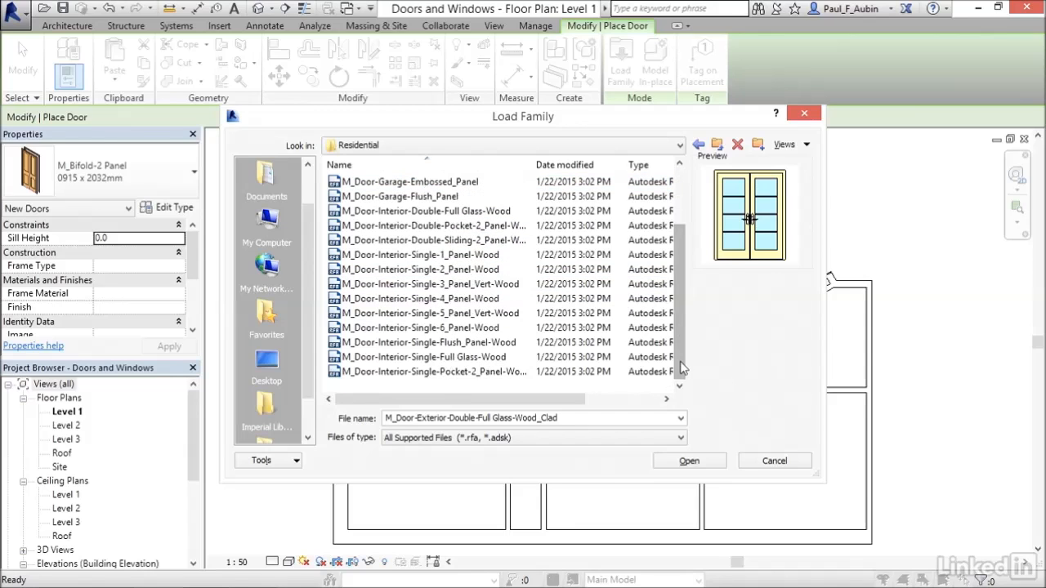
pyautogui.keyDown('ctrl'); pyautogui.click(491, 241); pyautogui.keyUp('ctrl')
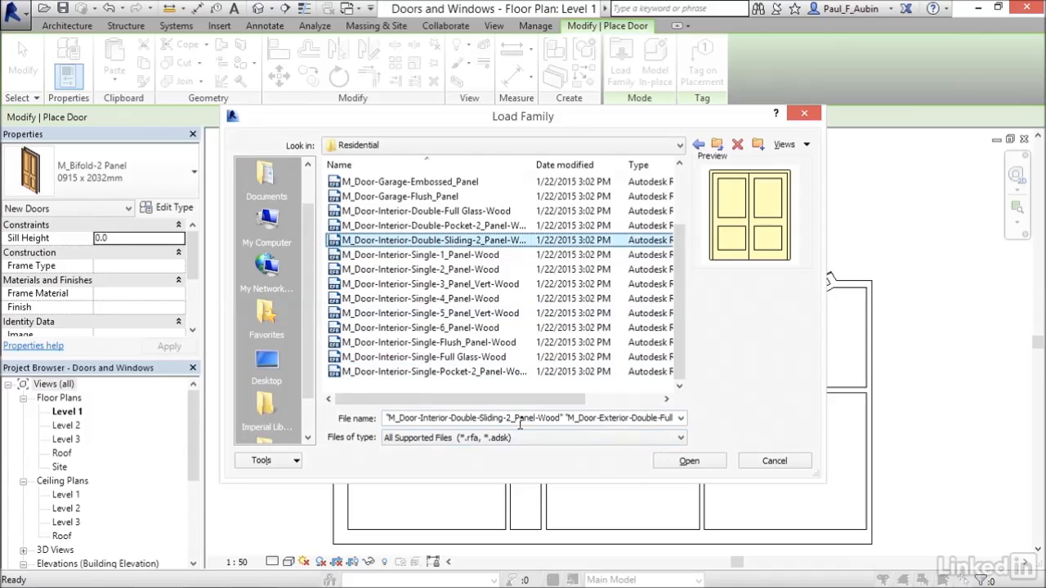
pyautogui.click(663, 461)
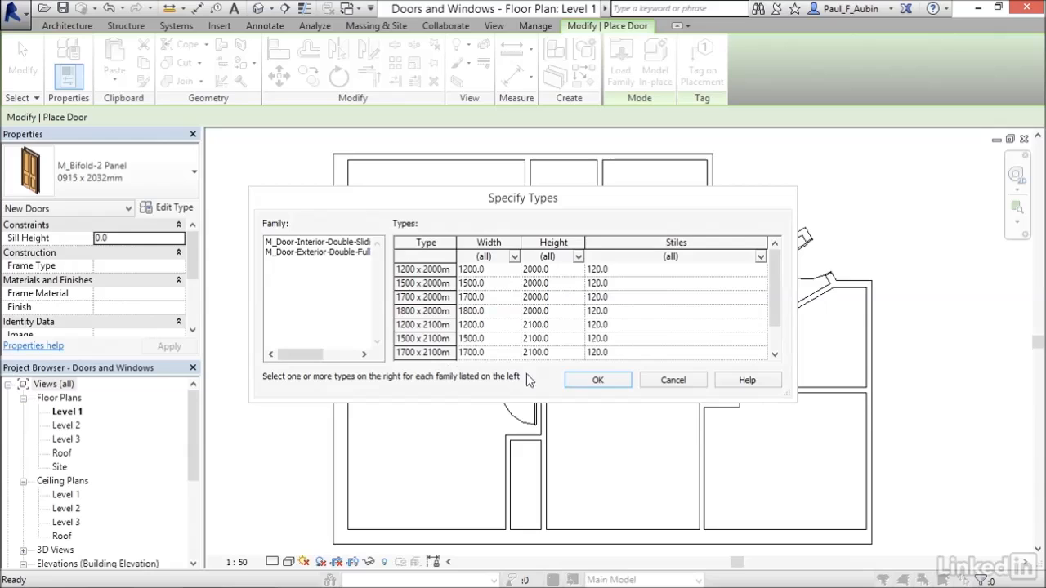
# Load the 1200, 1500 and 1700 x 2100mm types of the interior sliding door and the 1500, 1600 and 1700 x 2100mm types of the exterior door
pyautogui.moveTo(774, 301); pyautogui.dragTo(773, 328)
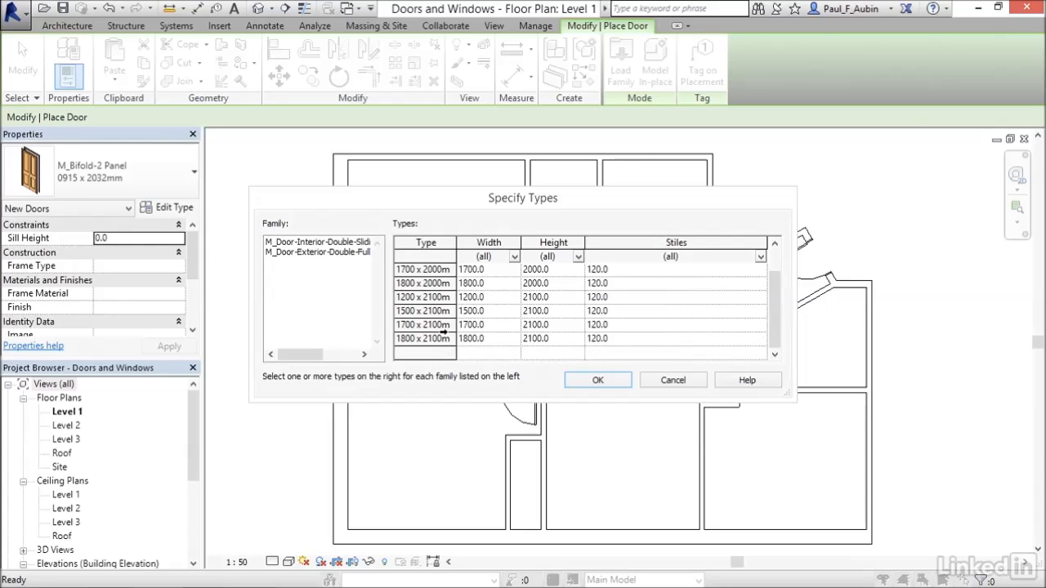
pyautogui.click(331, 243)
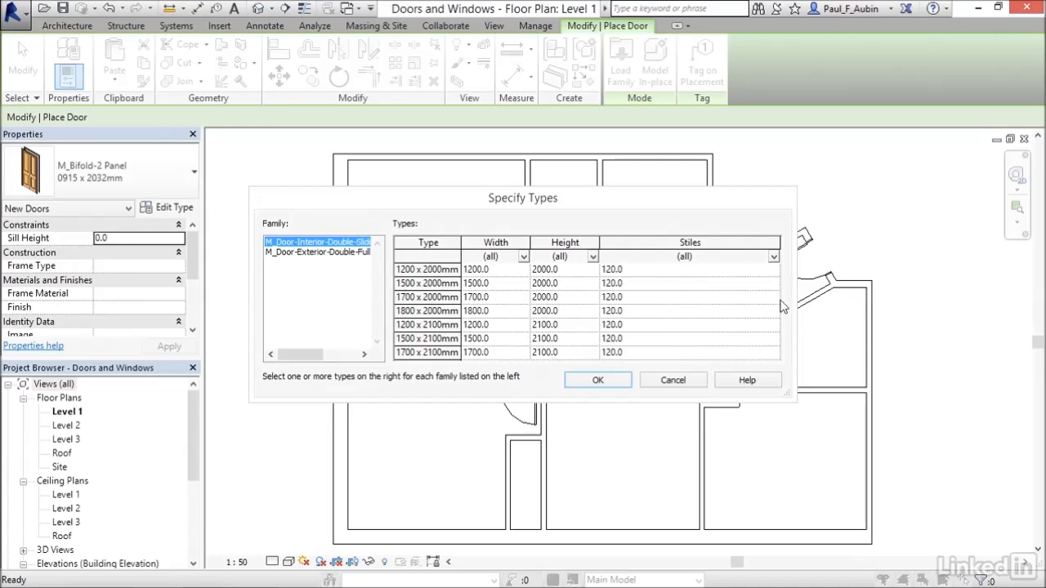
pyautogui.moveTo(420, 325); pyautogui.dragTo(422, 352)
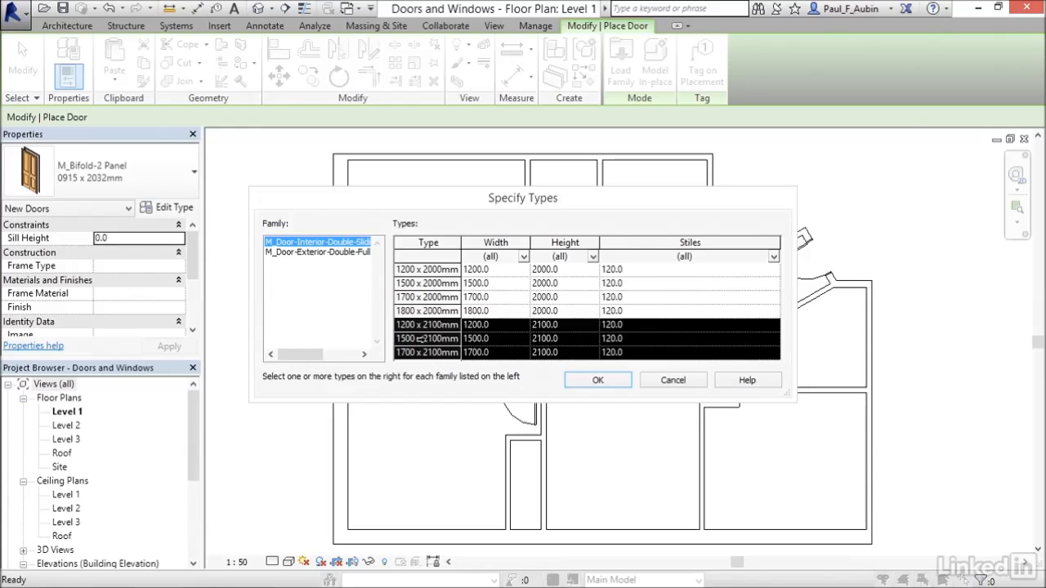
pyautogui.click(317, 252)
pyautogui.moveTo(425, 326); pyautogui.dragTo(424, 352)
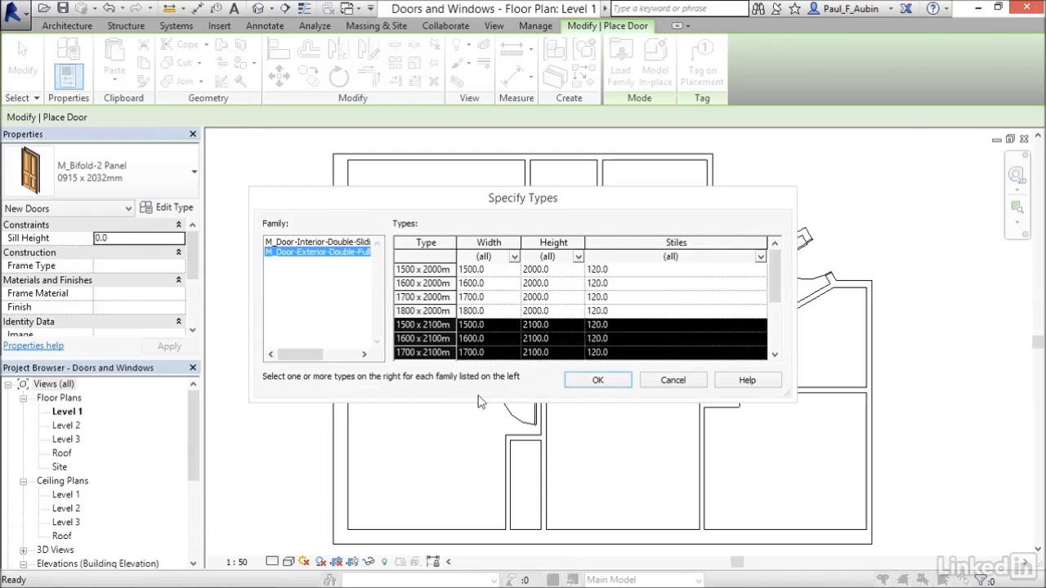
pyautogui.click(605, 384)
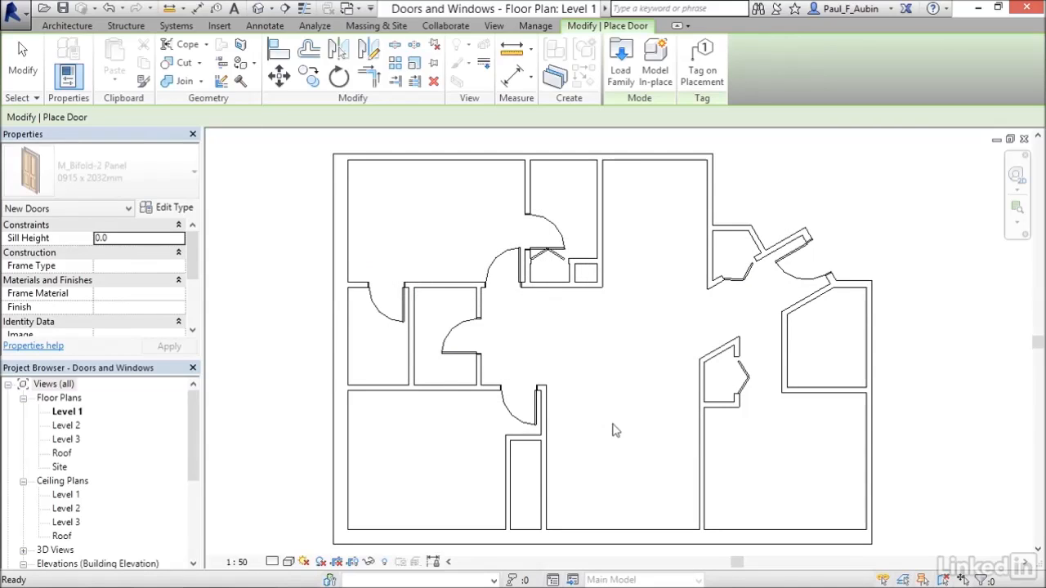
# Place a 1700 x 2100mm M_Door-Exterior-Double-Full Glass-Wood_Clad door centred in the central room's south exterior wall, swinging outward
pyautogui.click(128, 187)
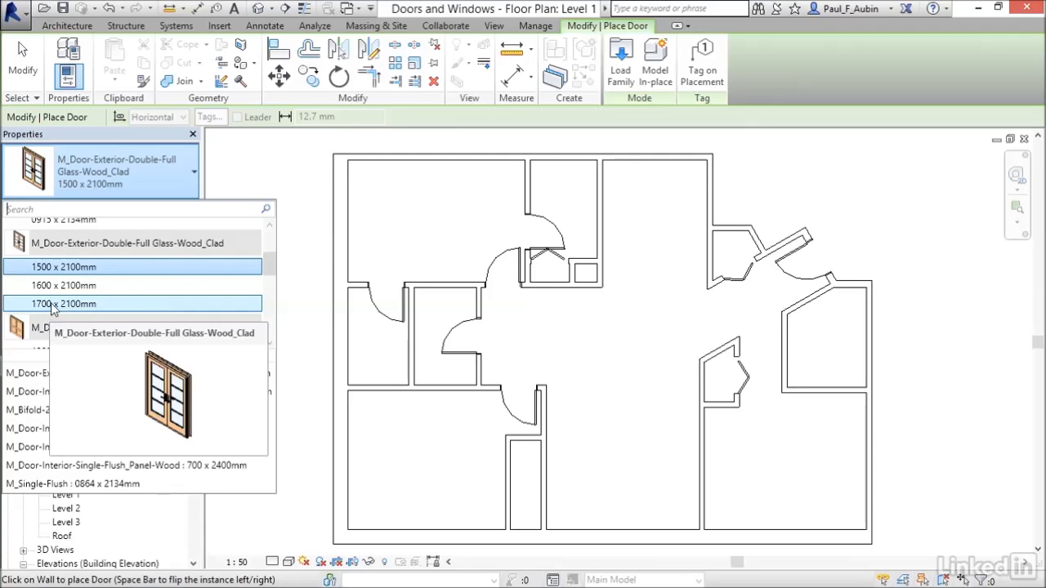
pyautogui.click(64, 303)
pyautogui.press('Escape')
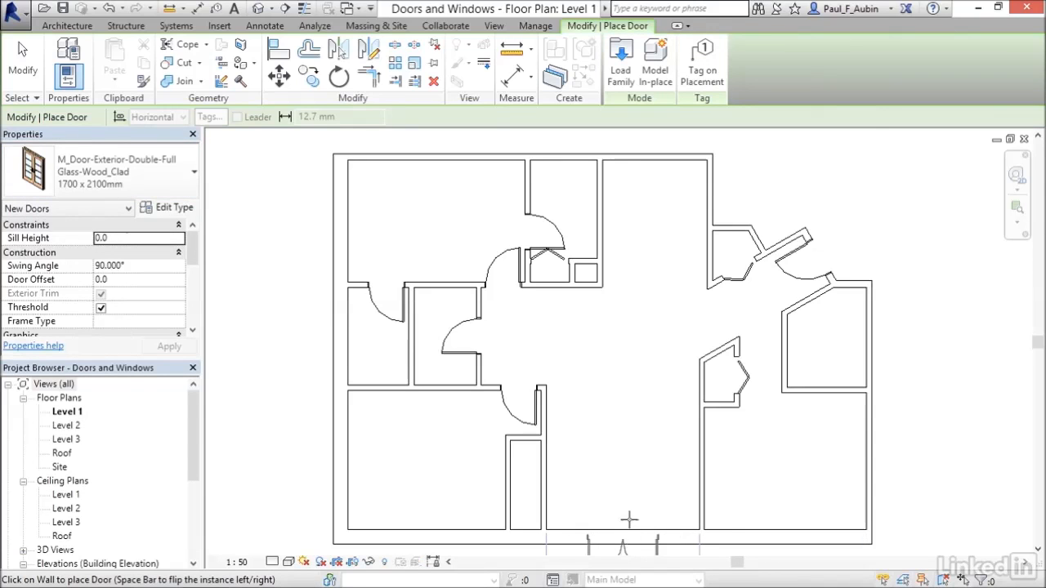
pyautogui.moveTo(626, 506)
pyautogui.mouseDown(button='middle')
pyautogui.moveTo(641, 397)
pyautogui.moveTo(645, 501)
pyautogui.mouseUp(button='middle')
# Place a 1500 x 2100mm M_Door-Interior-Double-Sliding-2_Panel-Wood door in the west wall of the southwest room's closet
pyautogui.click(126, 183)
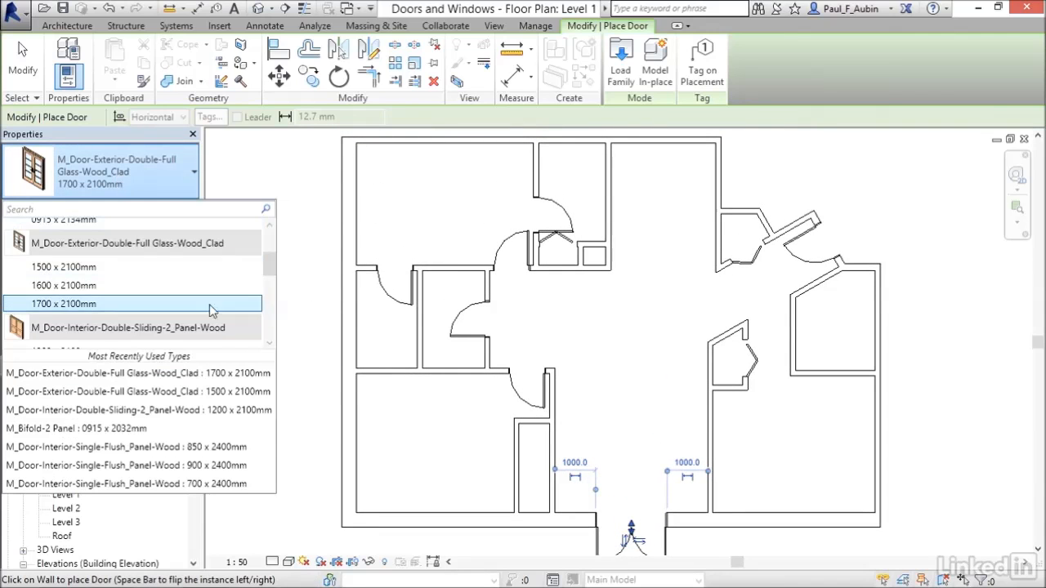
pyautogui.scroll(-3, 273, 261)
pyautogui.click(62, 281)
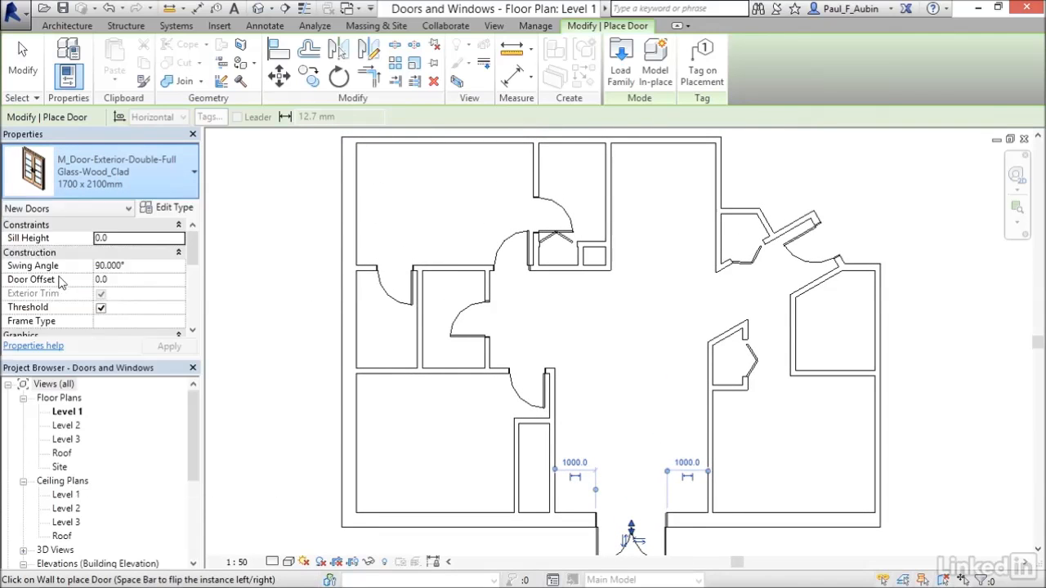
pyautogui.click(516, 468)
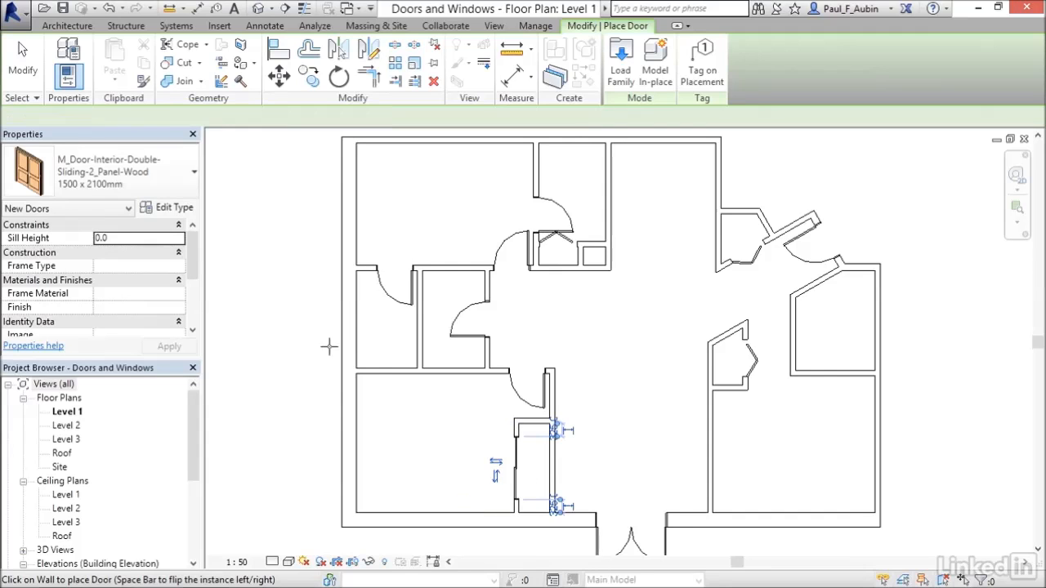
pyautogui.click(20, 71)
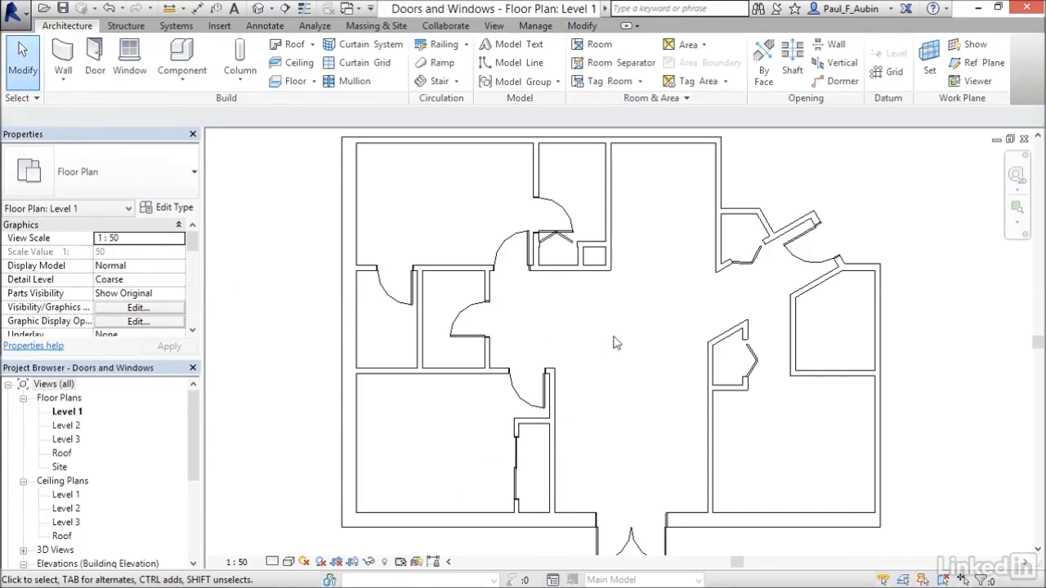
# Load the M_Casement Dbl with Trim window family from the US Metric library's Windows folder
pyautogui.scroll(-1, 618, 331)
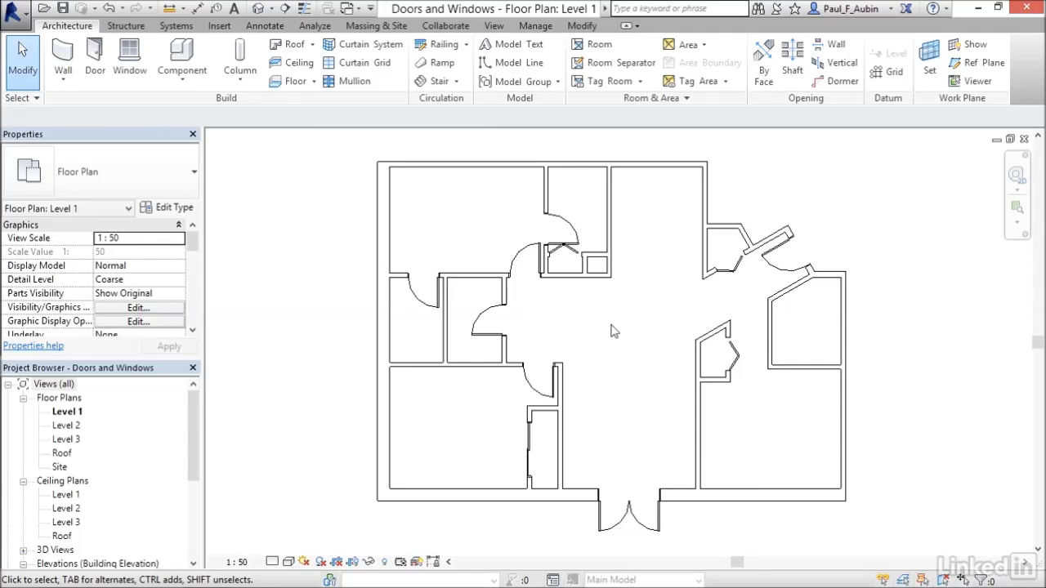
pyautogui.click(129, 69)
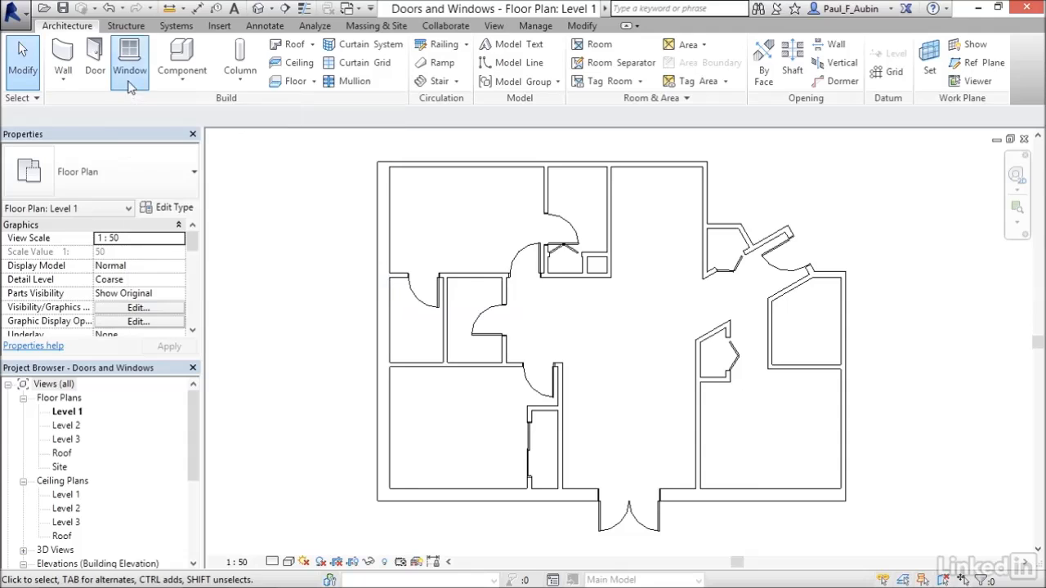
pyautogui.click(181, 194)
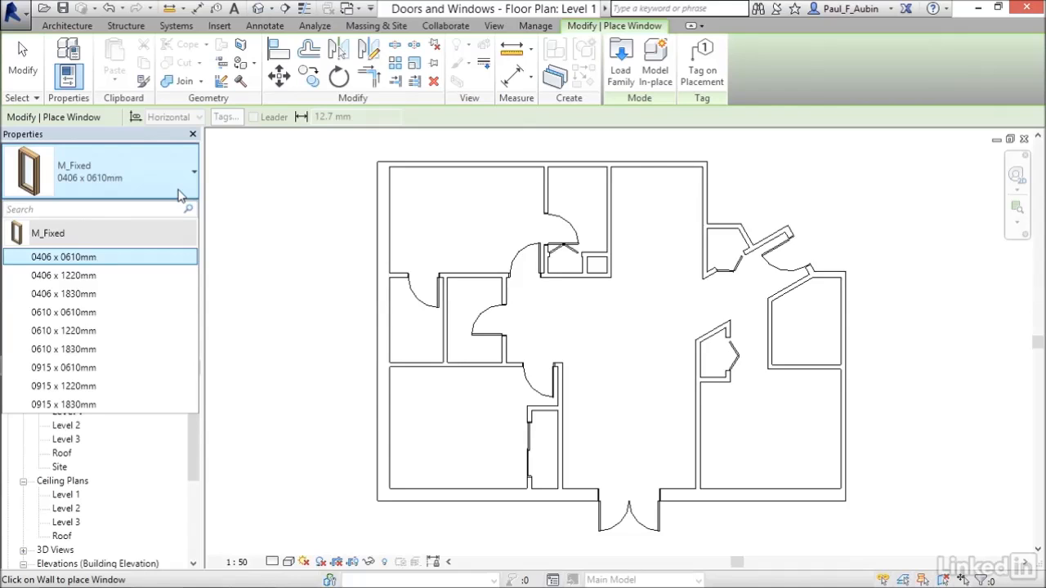
pyautogui.click(155, 145)
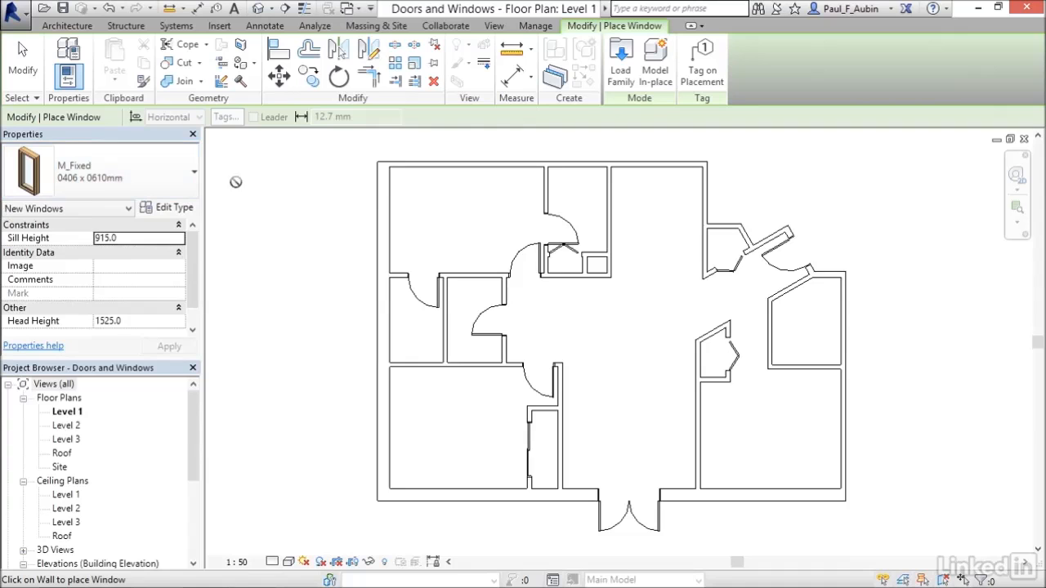
pyautogui.click(623, 82)
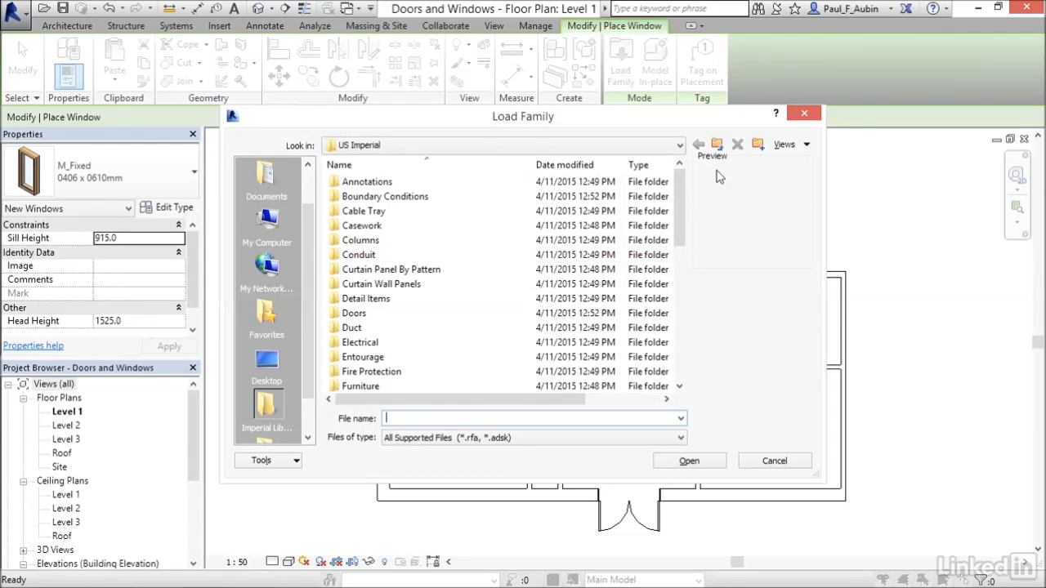
pyautogui.click(717, 145)
pyautogui.doubleClick(345, 211)
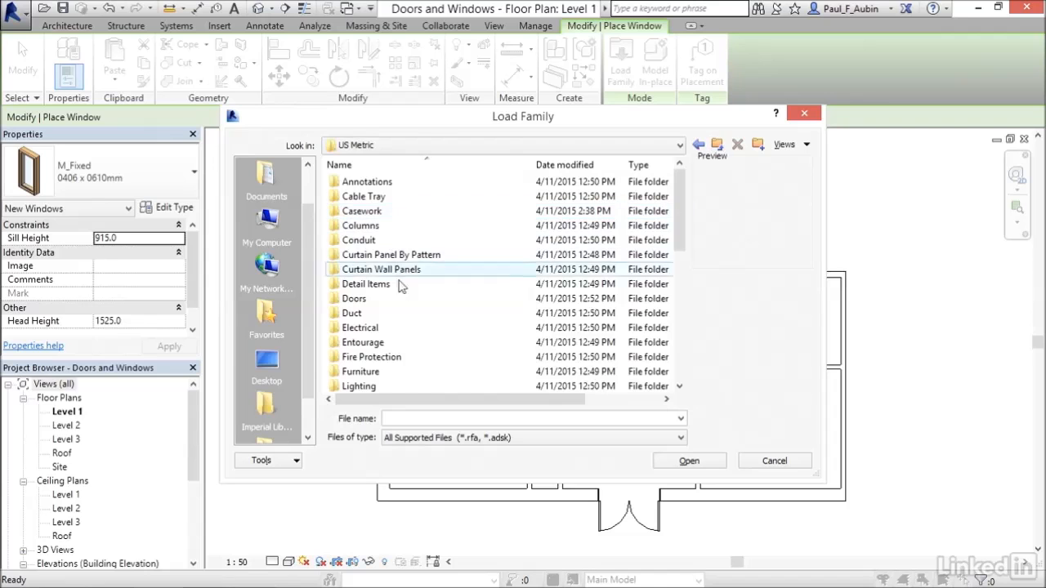
pyautogui.moveTo(674, 223); pyautogui.dragTo(674, 353)
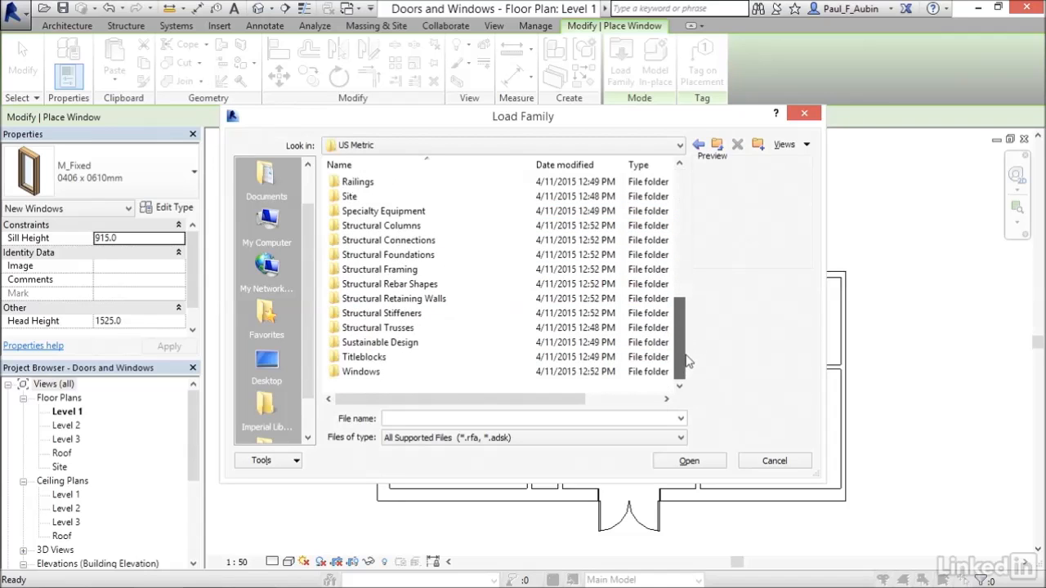
pyautogui.doubleClick(335, 374)
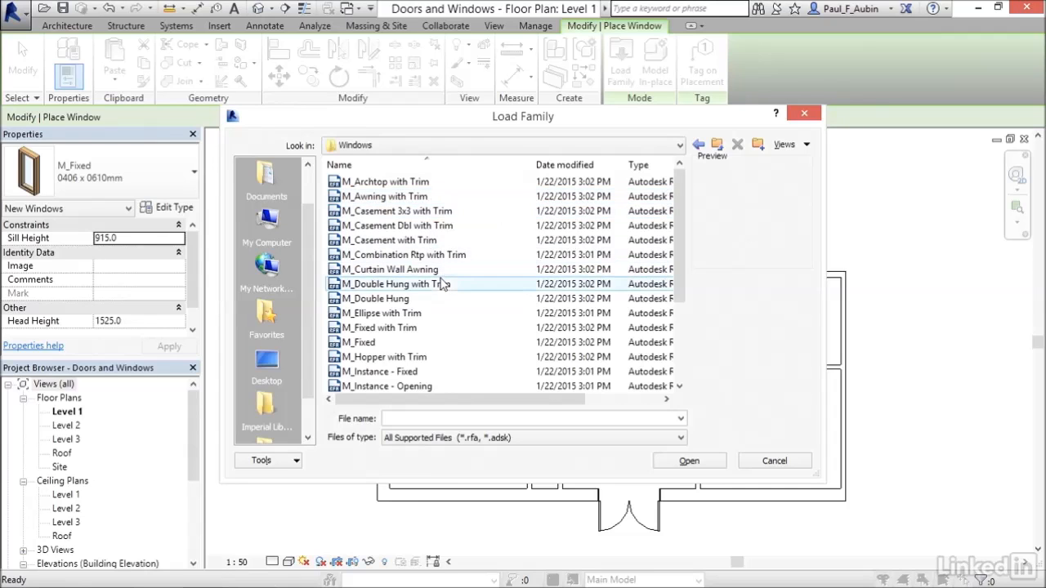
pyautogui.click(366, 231)
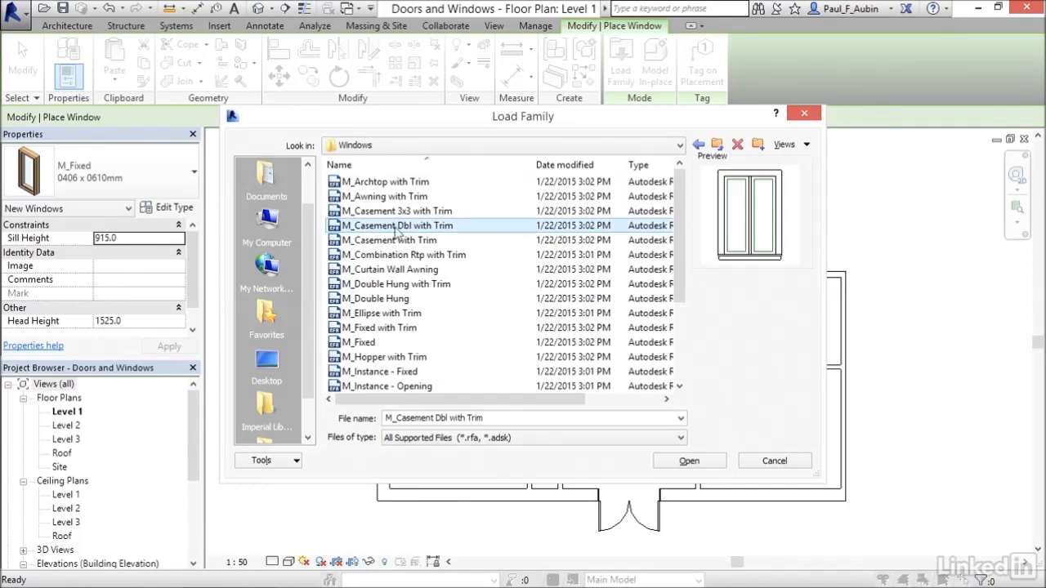
pyautogui.click(689, 461)
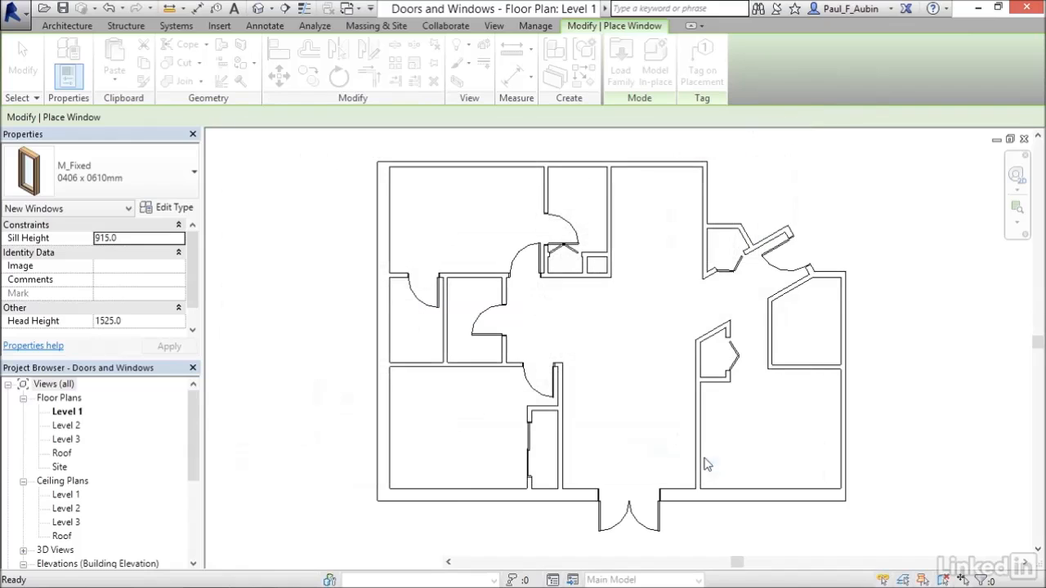
# Place 1220 x 1220mm M_Casement Dbl with Trim windows in the northwest room's west wall and the southwest and southeast rooms' south walls
pyautogui.click(144, 182)
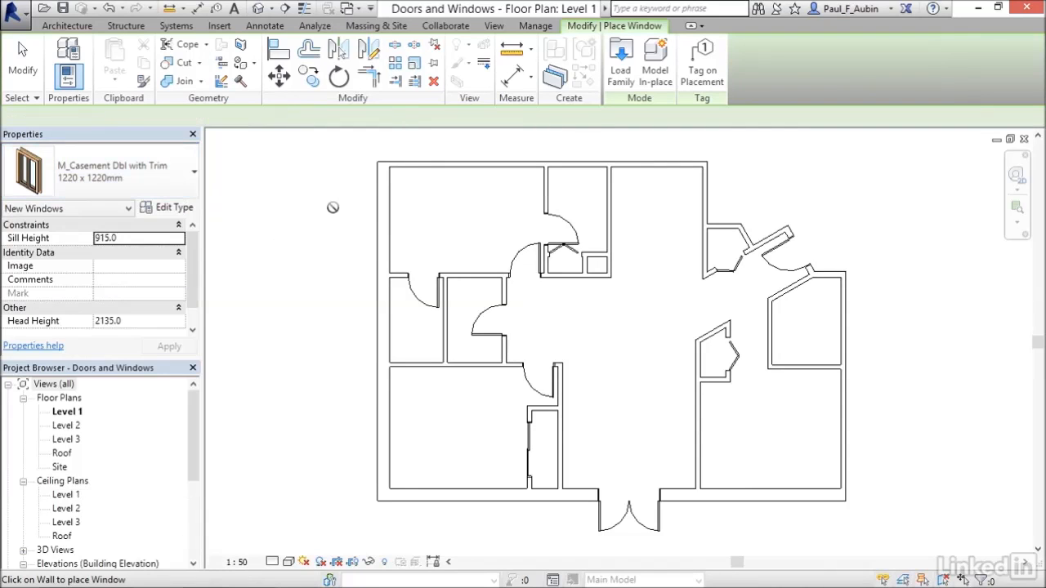
pyautogui.click(380, 219)
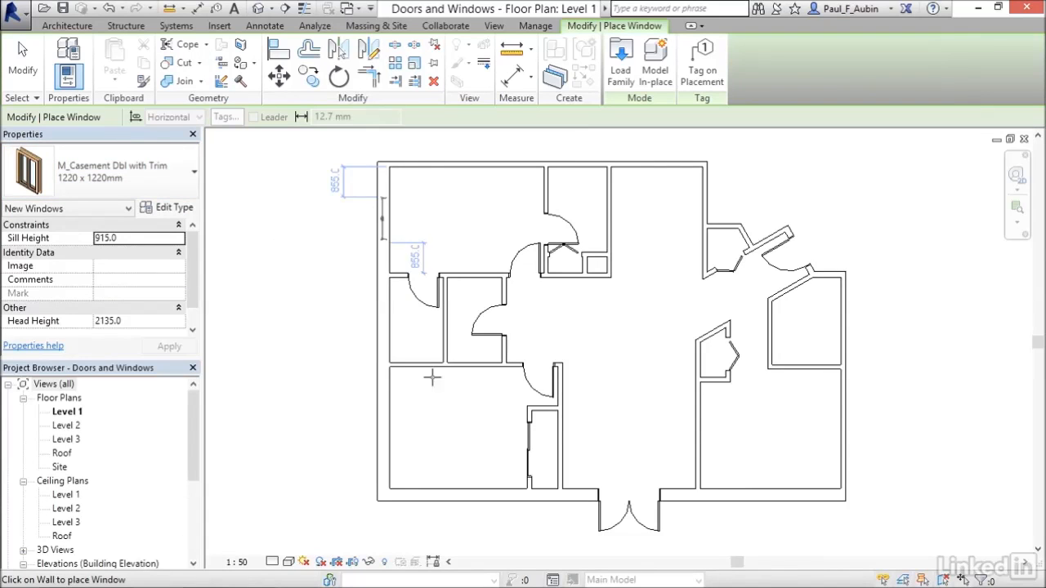
pyautogui.click(452, 498)
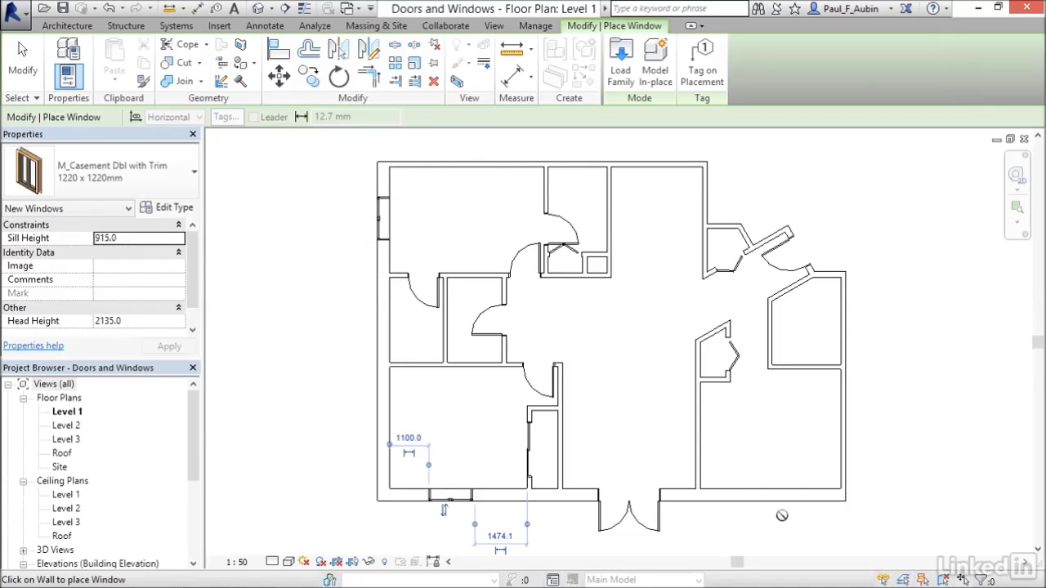
pyautogui.click(768, 502)
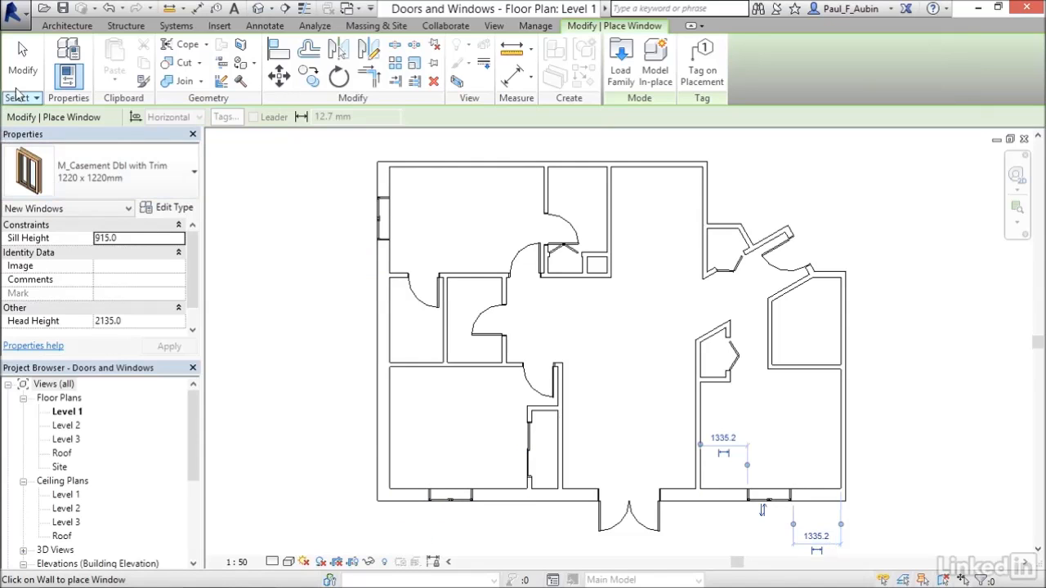
pyautogui.click(23, 61)
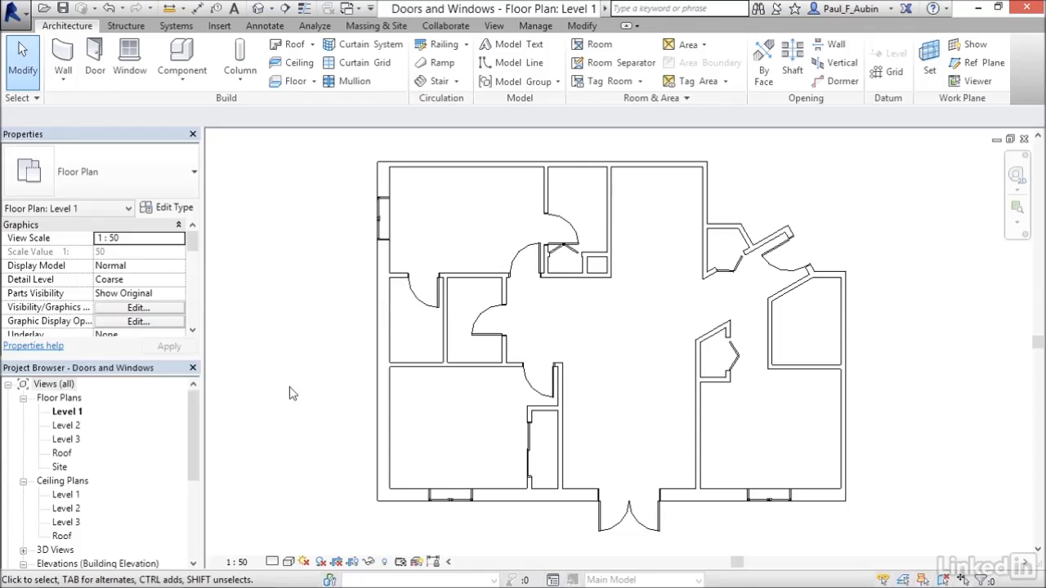